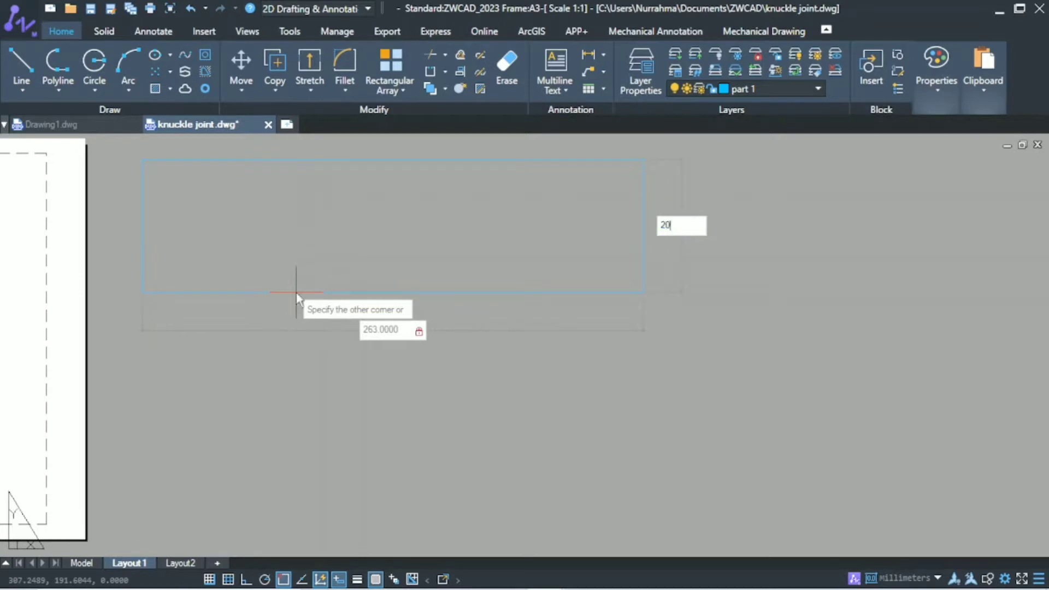
# - Complete the 263 mm wide border rectangle and offset it inward to form an inner frame
pyautogui.press('Return')
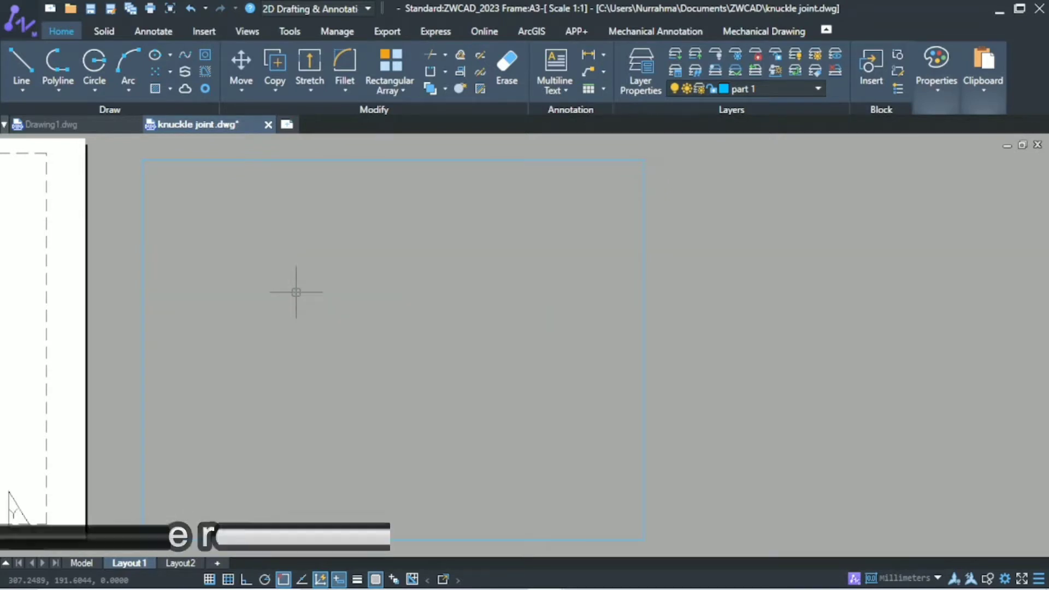
pyautogui.write('o')
pyautogui.press('Return')
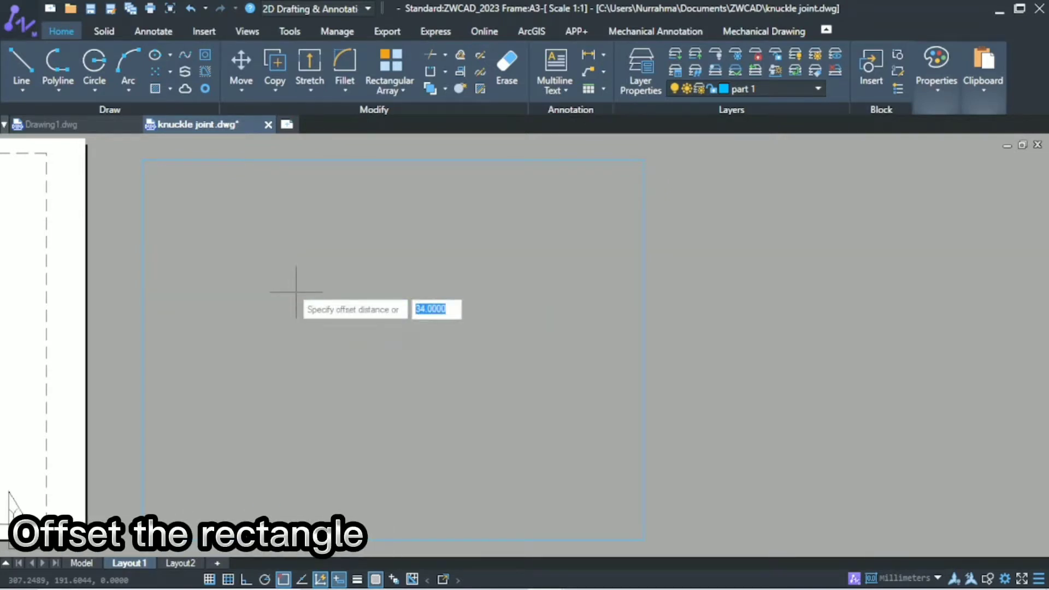
pyautogui.write('15')
pyautogui.press('Return')
pyautogui.click(394, 160)
pyautogui.click(307, 189)
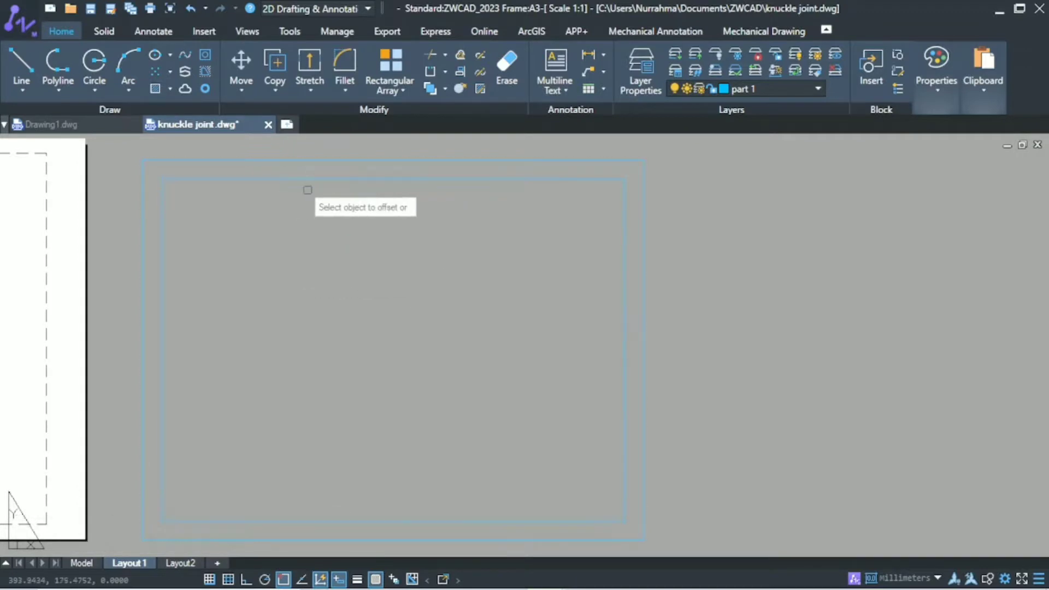
pyautogui.rightClick(308, 206)
pyautogui.click(318, 210)
# - Change the color of both border rectangles to White in their properties
pyautogui.click(290, 31)
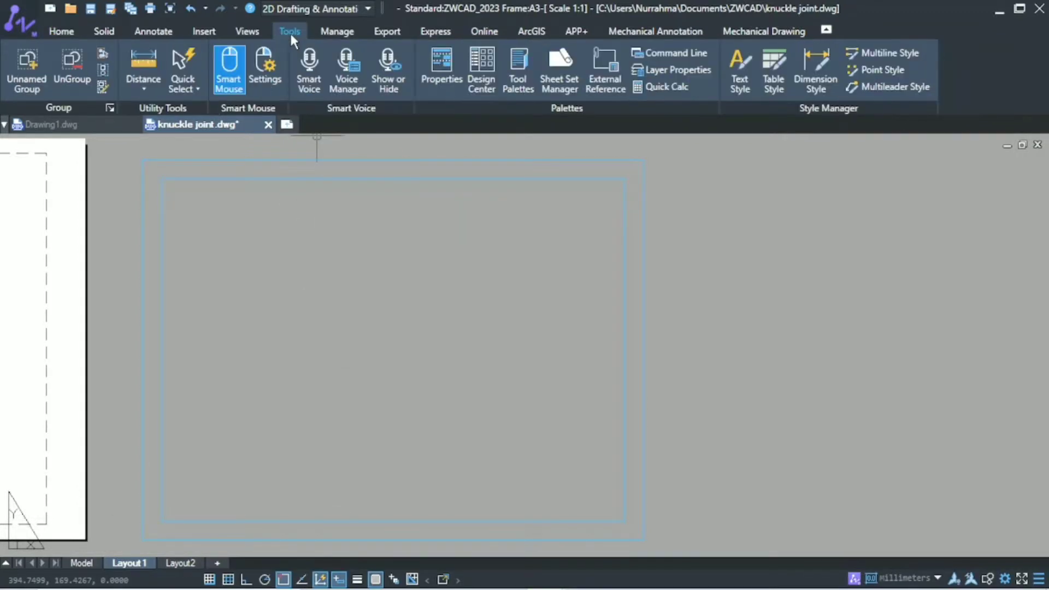
pyautogui.click(436, 75)
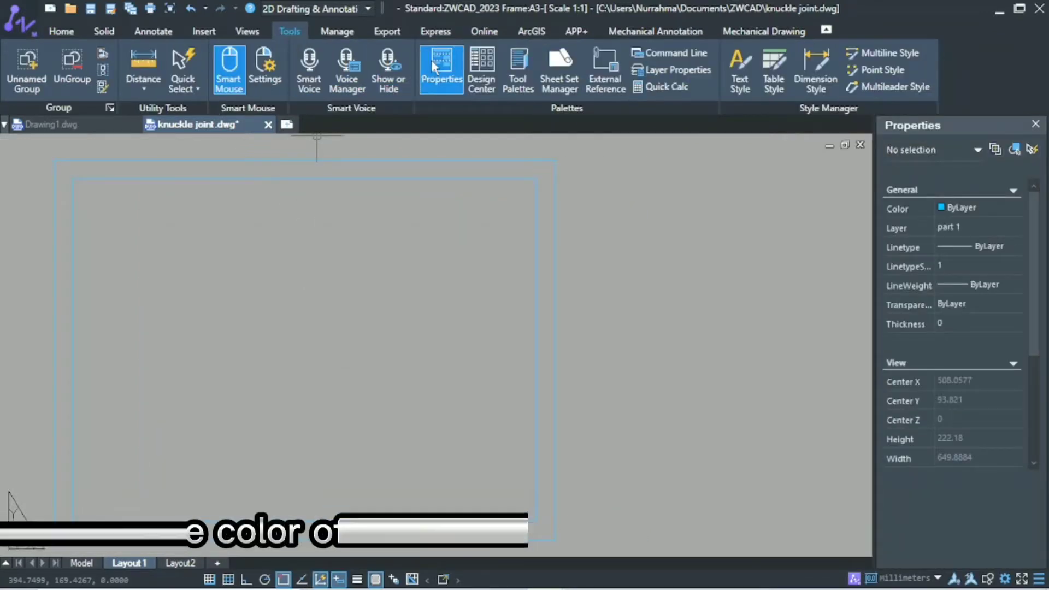
pyautogui.click(438, 159)
pyautogui.click(438, 179)
pyautogui.click(948, 228)
pyautogui.click(948, 227)
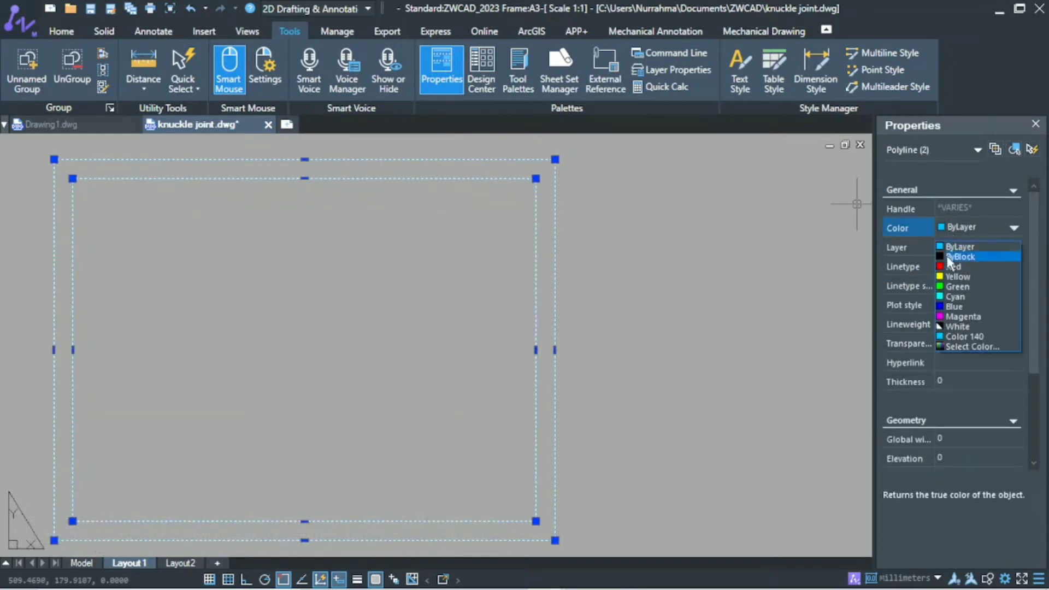
pyautogui.click(958, 322)
pyautogui.press('Escape')
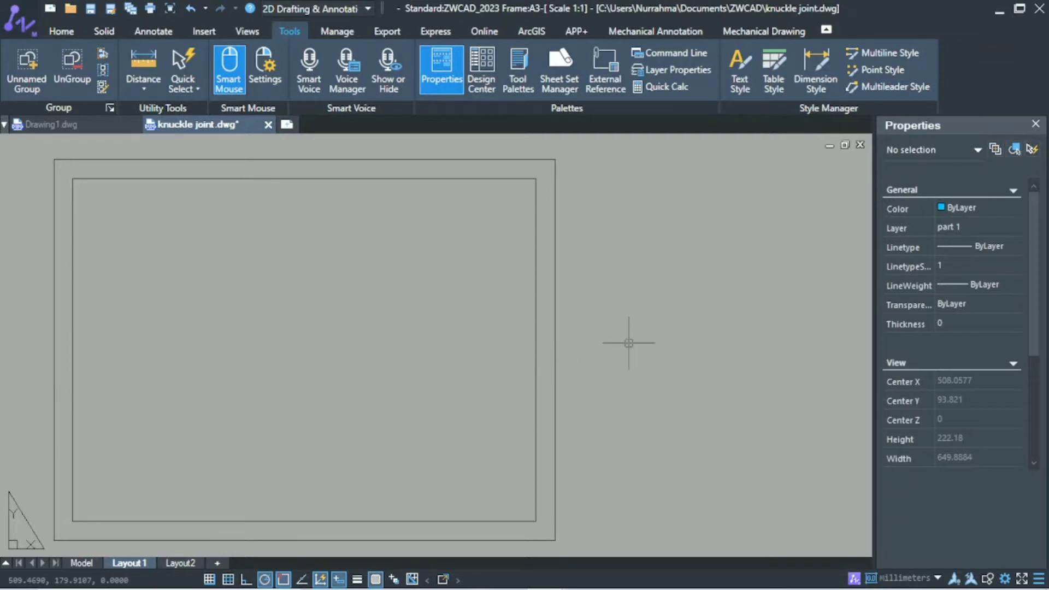
# - Draw a 150 by 25 mm title block rectangle inside the inner frame, starting from its lower-right corner
pyautogui.scroll(5, 520, 335)
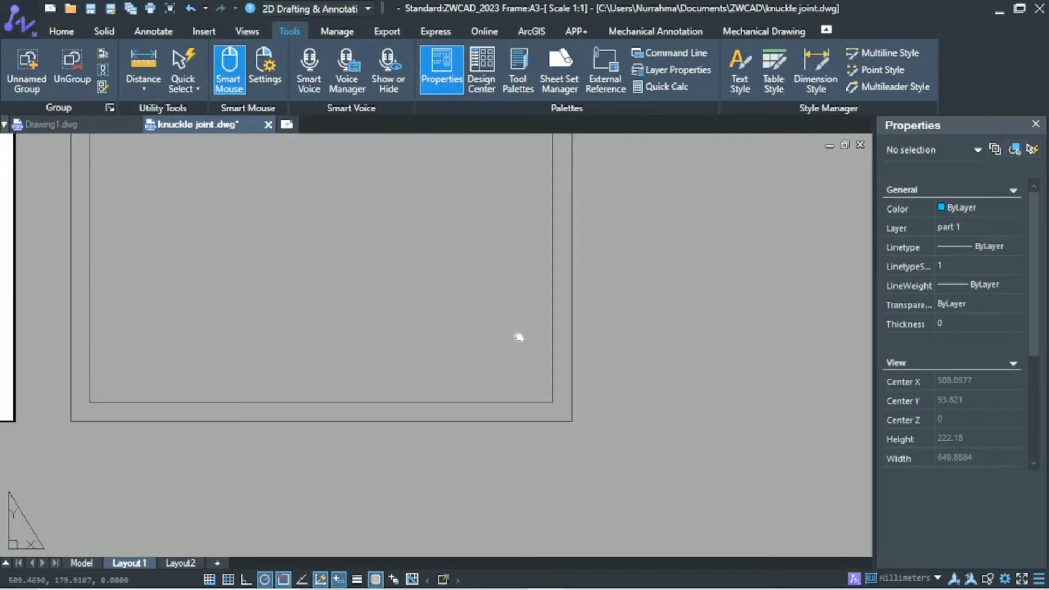
pyautogui.write('rec')
pyautogui.press('Return')
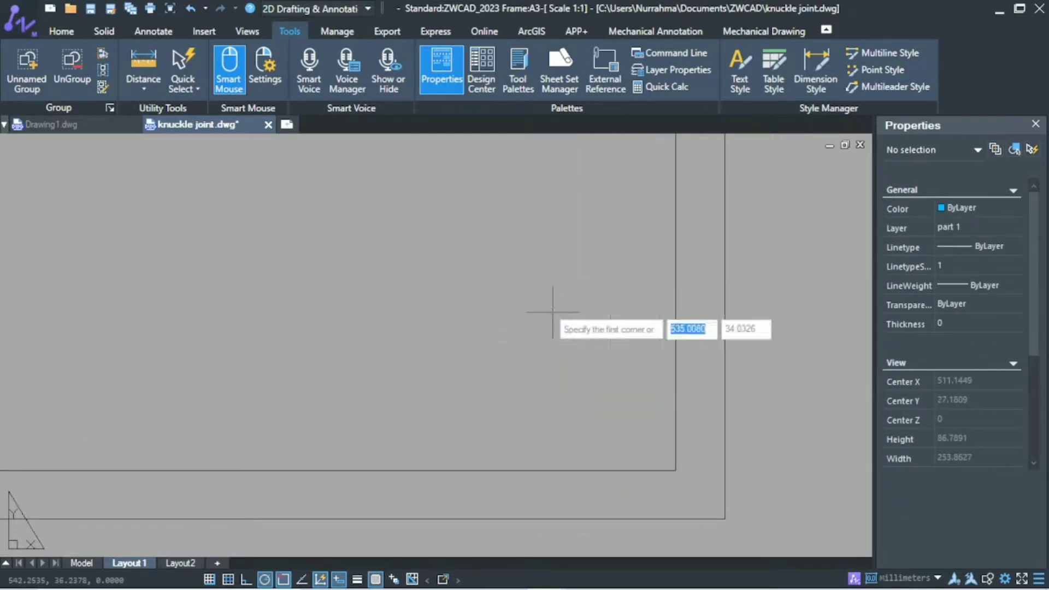
pyautogui.click(675, 469)
pyautogui.write('150')
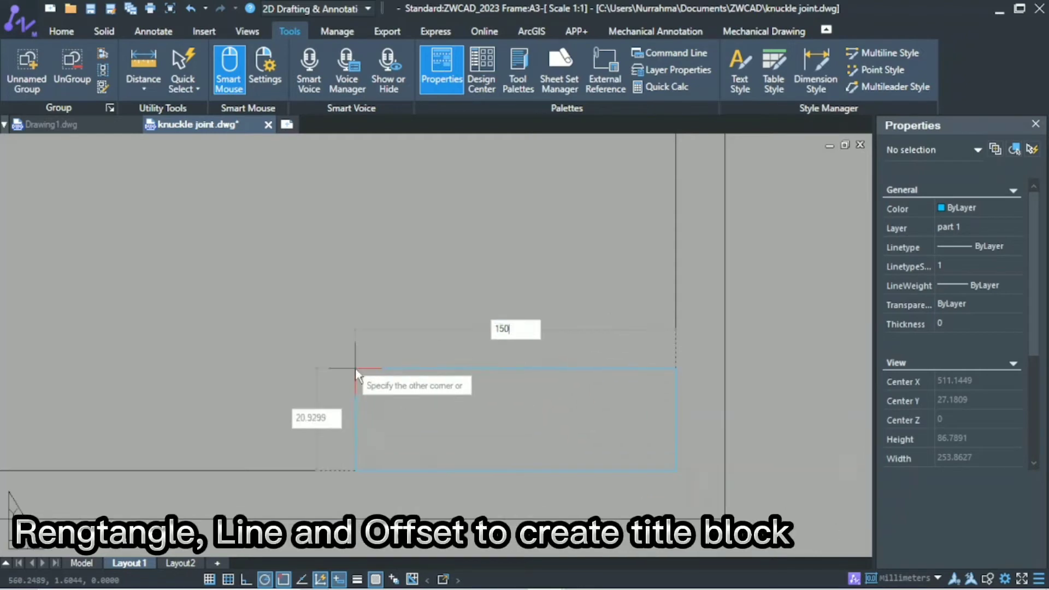
pyautogui.press('Tab')
pyautogui.scroll(-2, 409, 381)
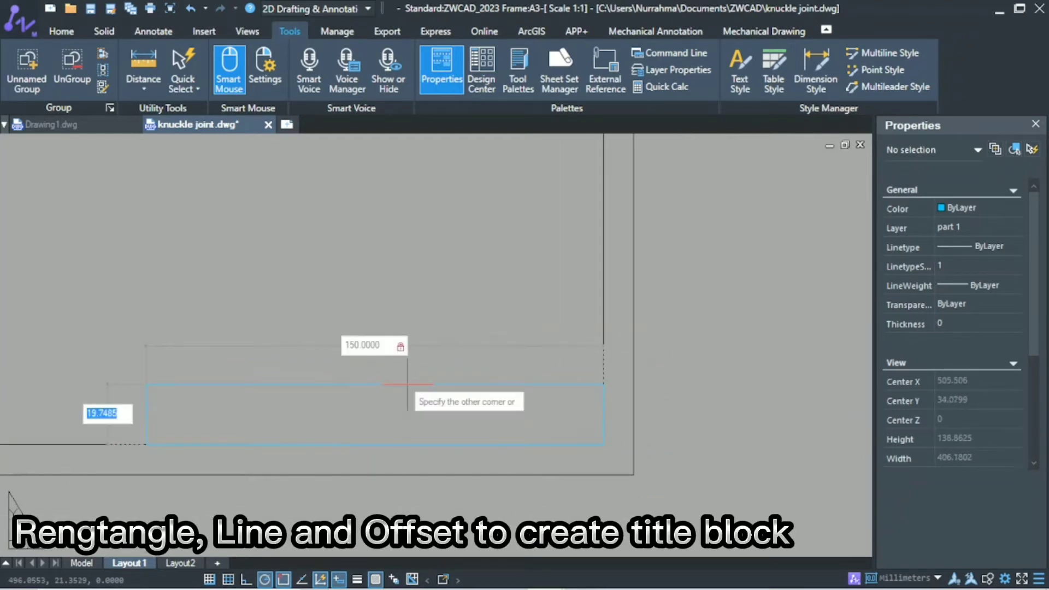
pyautogui.write('25')
pyautogui.press('Return')
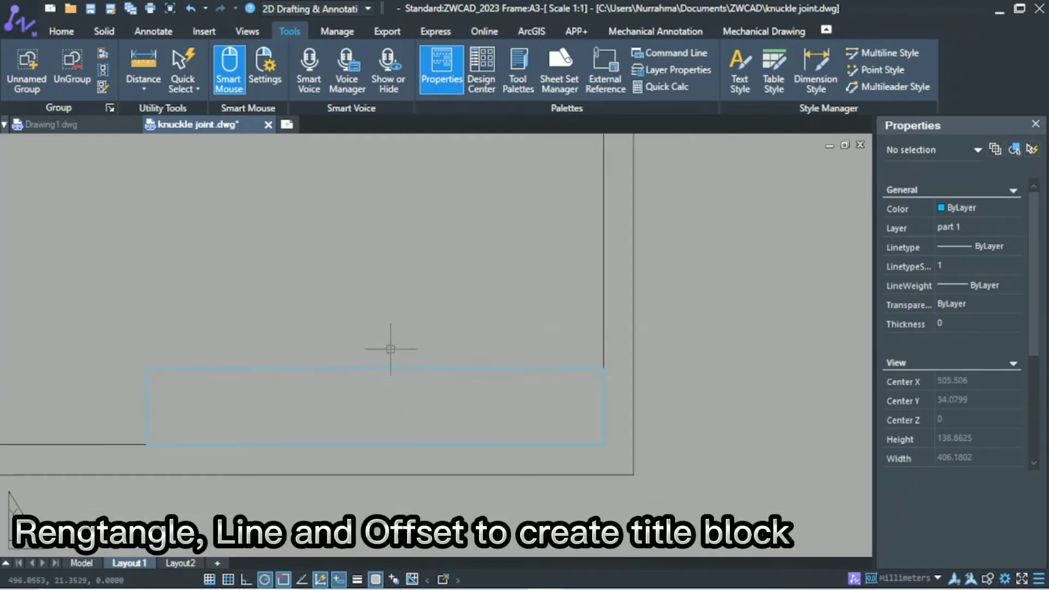
# - Draw a horizontal line across the full width of the title block, 15 mm below its upper edge
pyautogui.write('l')
pyautogui.press('Return')
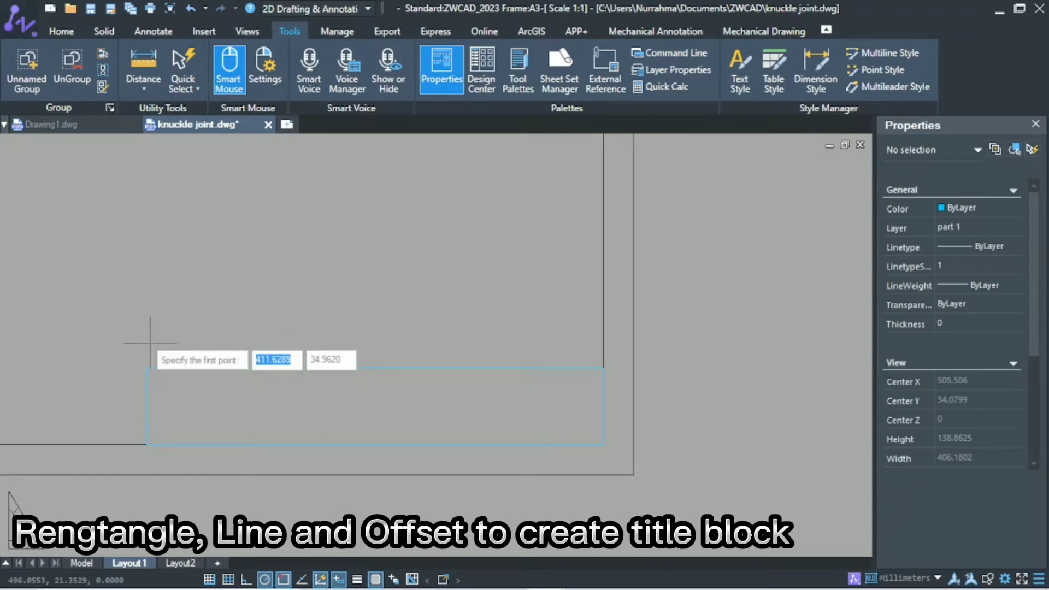
pyautogui.click(146, 367)
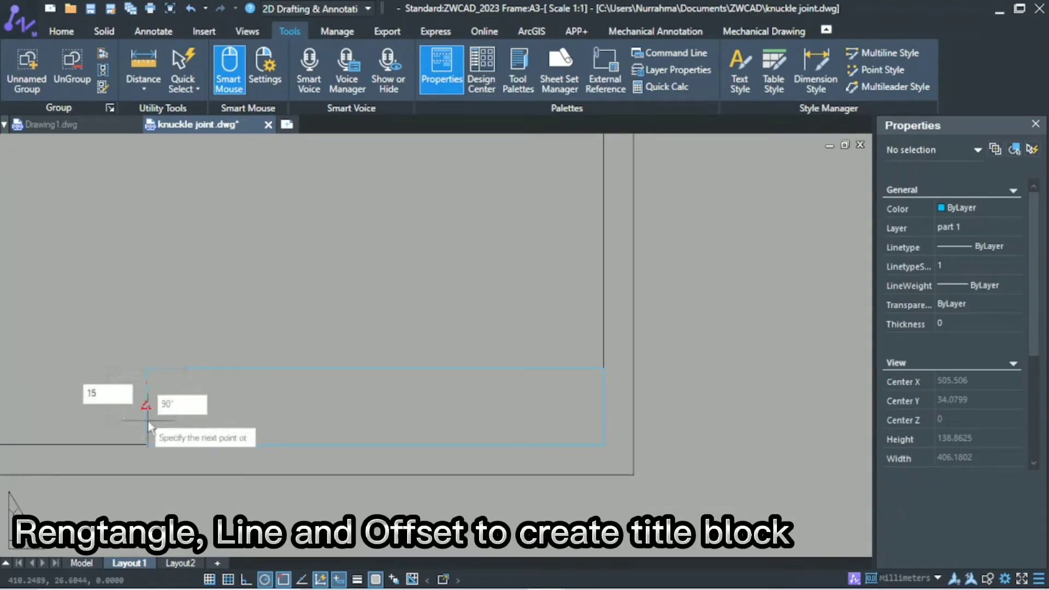
pyautogui.press('Return')
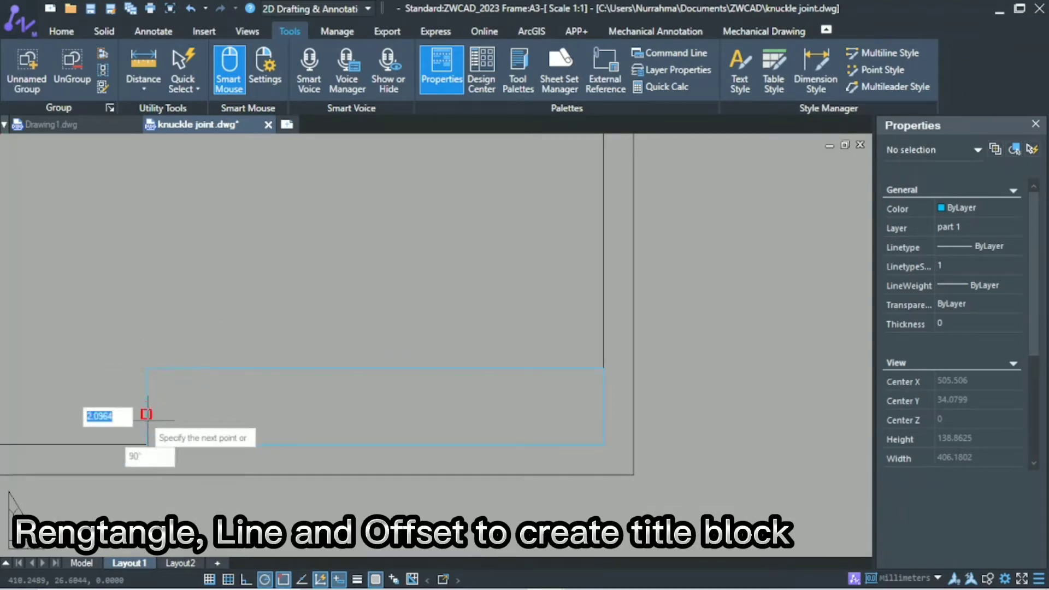
pyautogui.click(603, 414)
pyautogui.rightClick(606, 399)
pyautogui.click(637, 403)
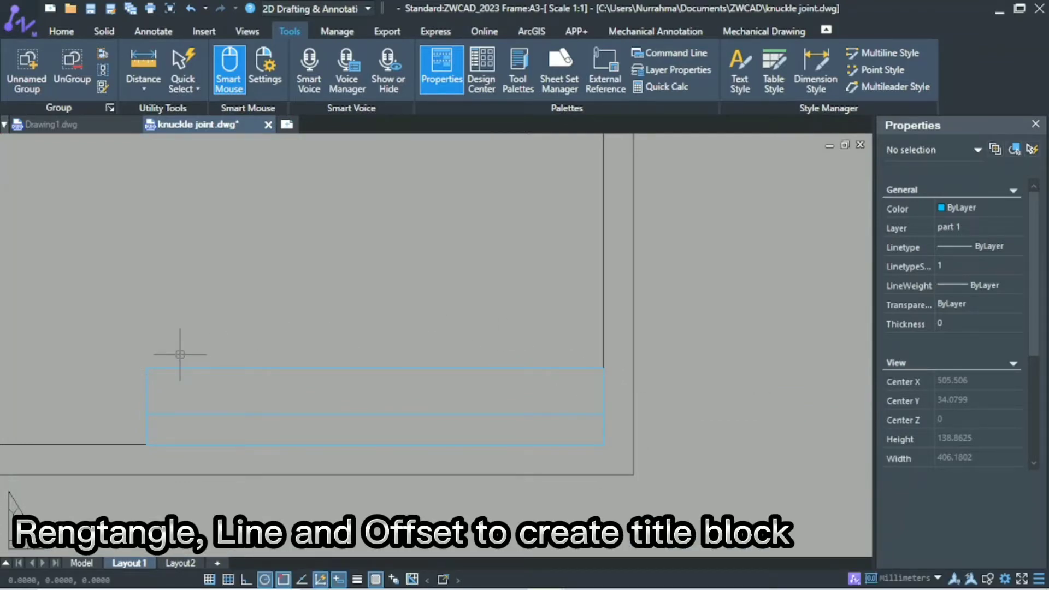
# - Draw a vertical line through the title block's upper row, 50 mm from its left edge
pyautogui.write('l')
pyautogui.press('Return')
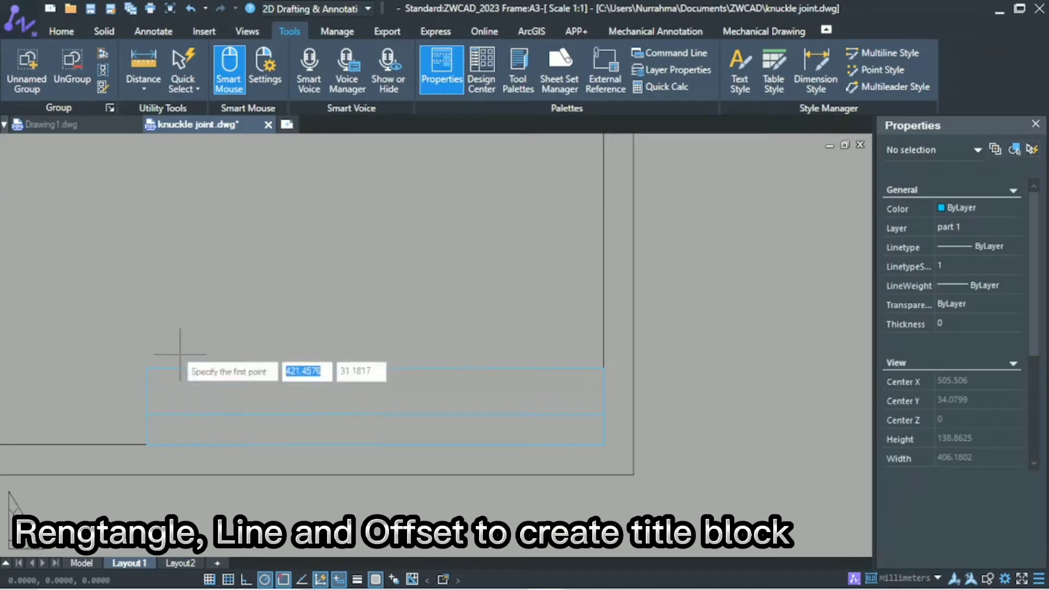
pyautogui.click(146, 368)
pyautogui.write('50')
pyautogui.press('Tab')
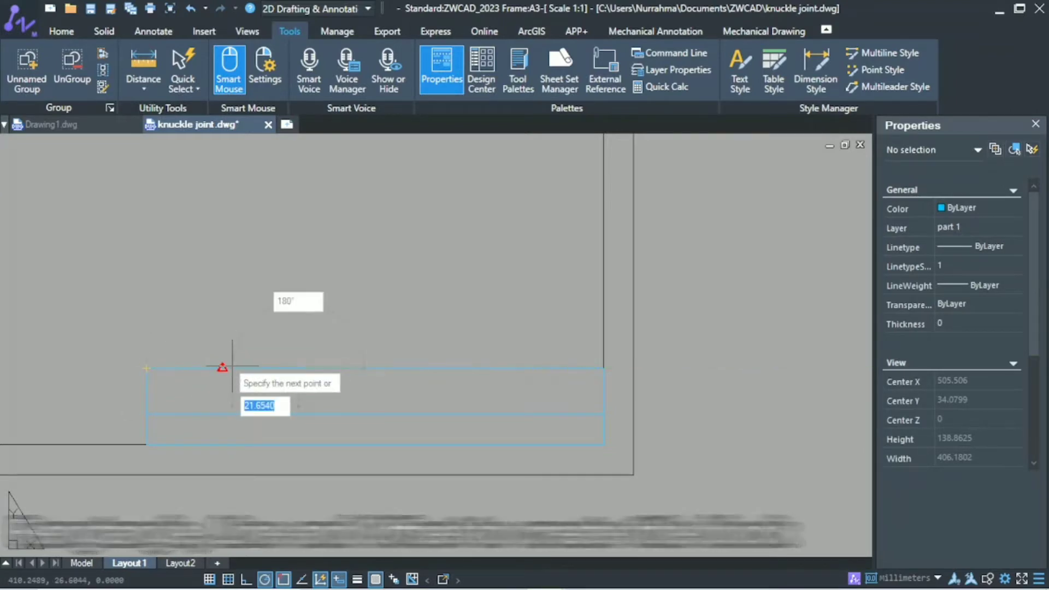
pyautogui.press('Return')
pyautogui.click(299, 414)
pyautogui.rightClick(297, 415)
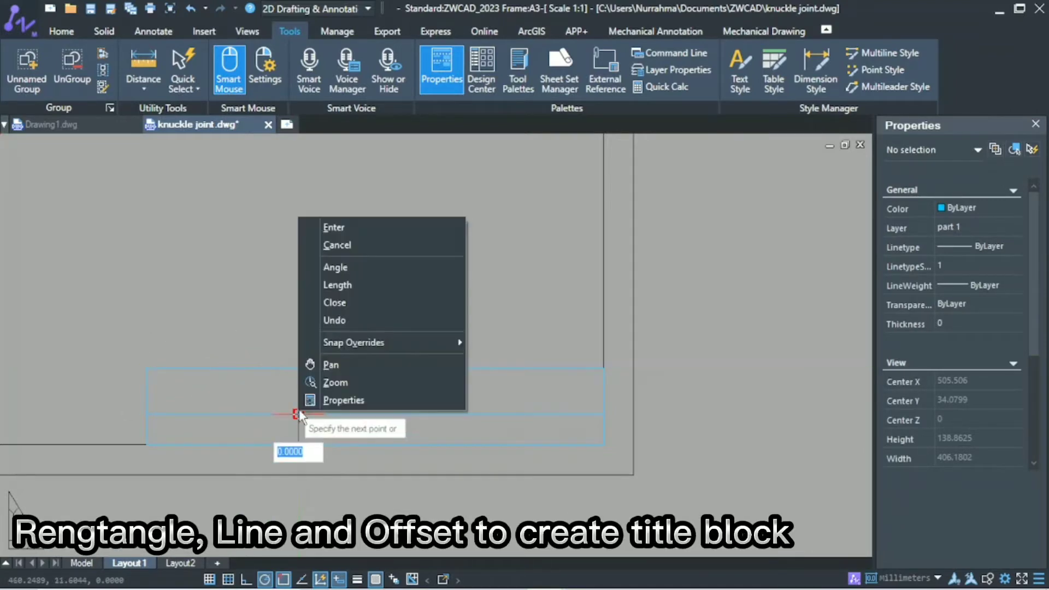
pyautogui.press('Escape')
pyautogui.press('Escape')
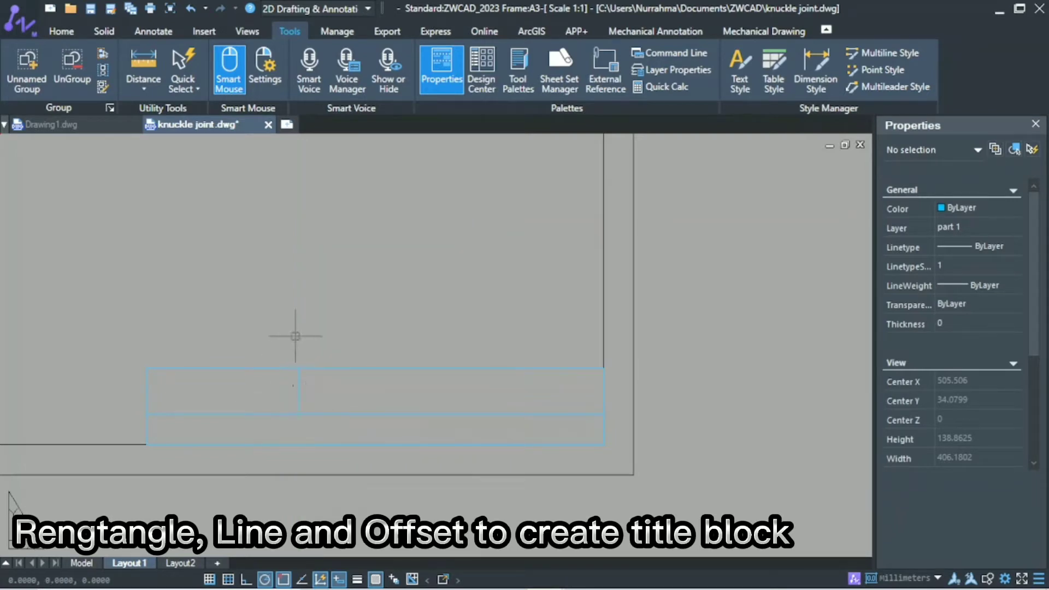
# - Offset the upper row's vertical divider 50 mm to the right
pyautogui.write('o')
pyautogui.press('Return')
pyautogui.write('60')
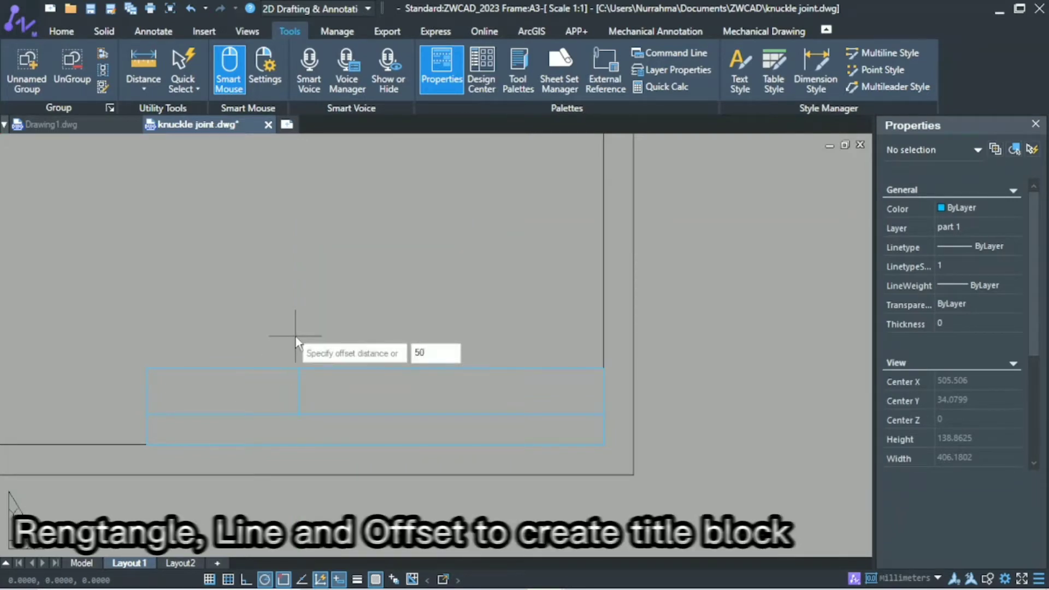
pyautogui.press('Return')
pyautogui.click(299, 385)
pyautogui.click(366, 388)
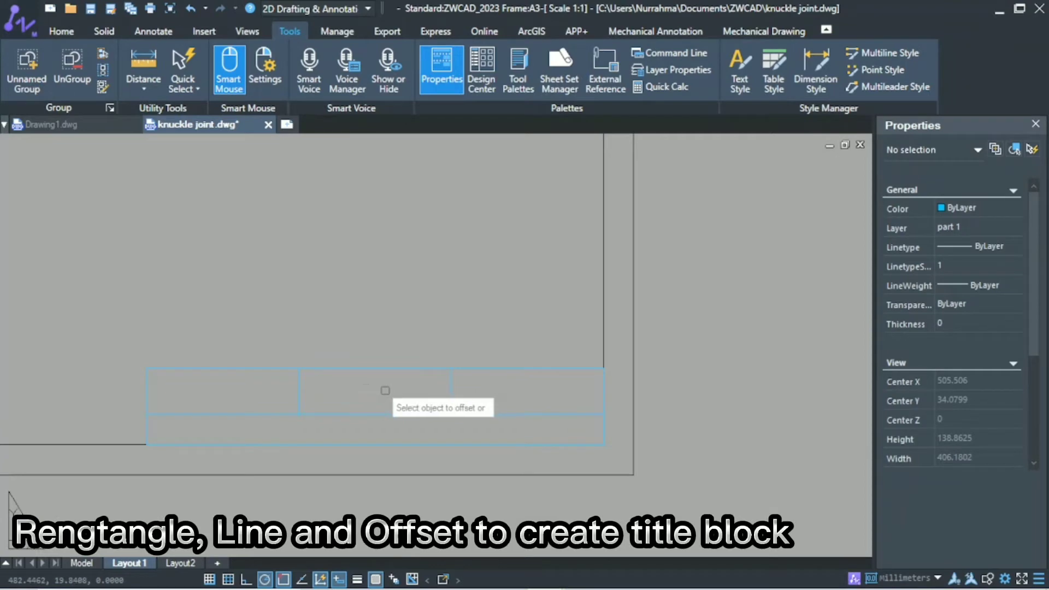
pyautogui.press('Escape')
pyautogui.moveTo(385, 390); pyautogui.dragTo(386, 386, button='middle')
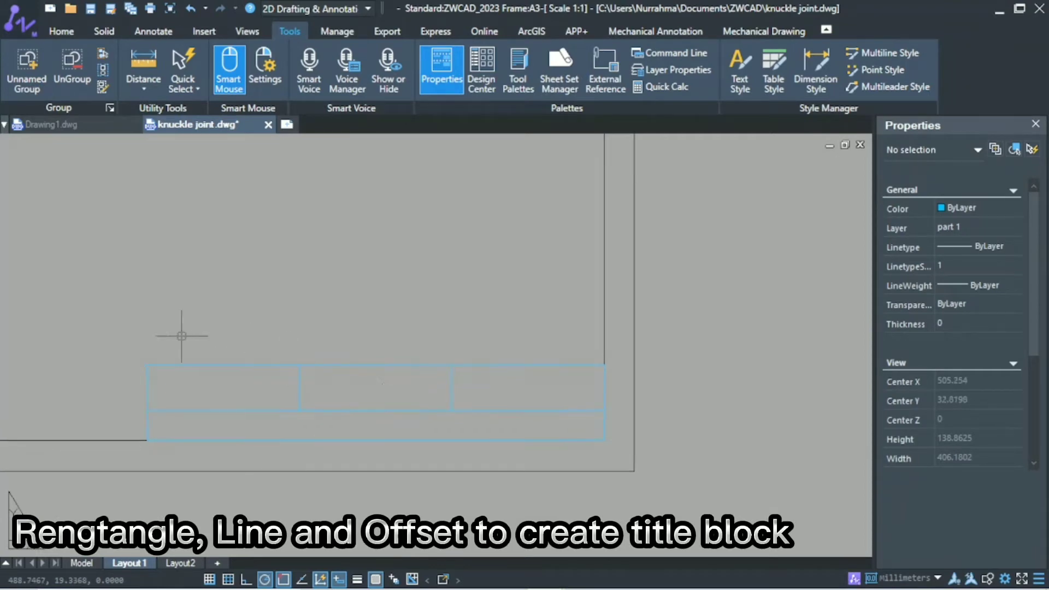
# - Draw a vertical line through the title block's lower row, 40 mm from its left edge
pyautogui.write('l')
pyautogui.press('Return')
pyautogui.scroll(2, 146, 423)
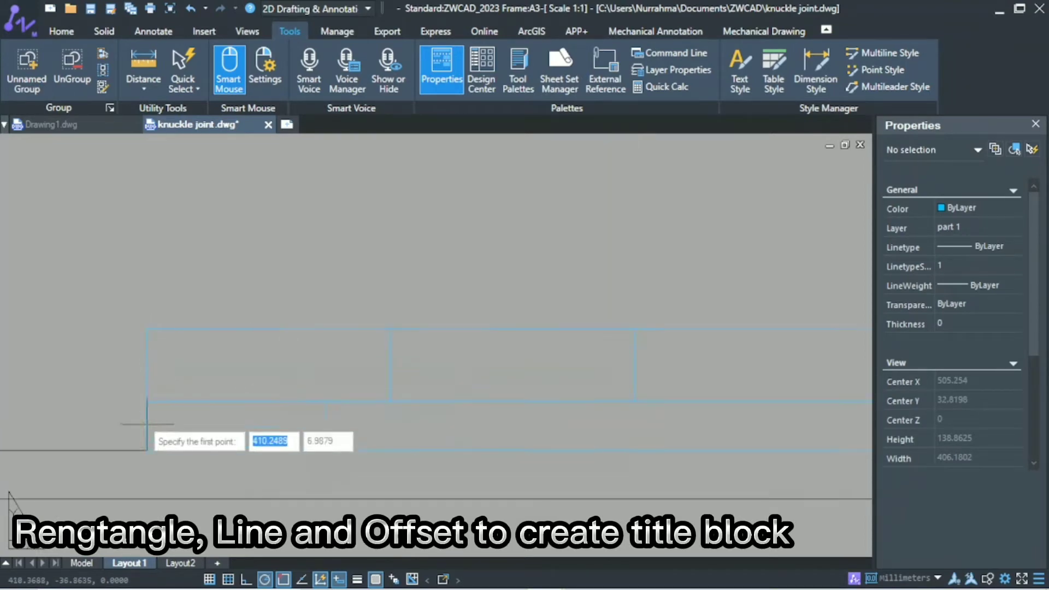
pyautogui.click(165, 409)
pyautogui.write('40')
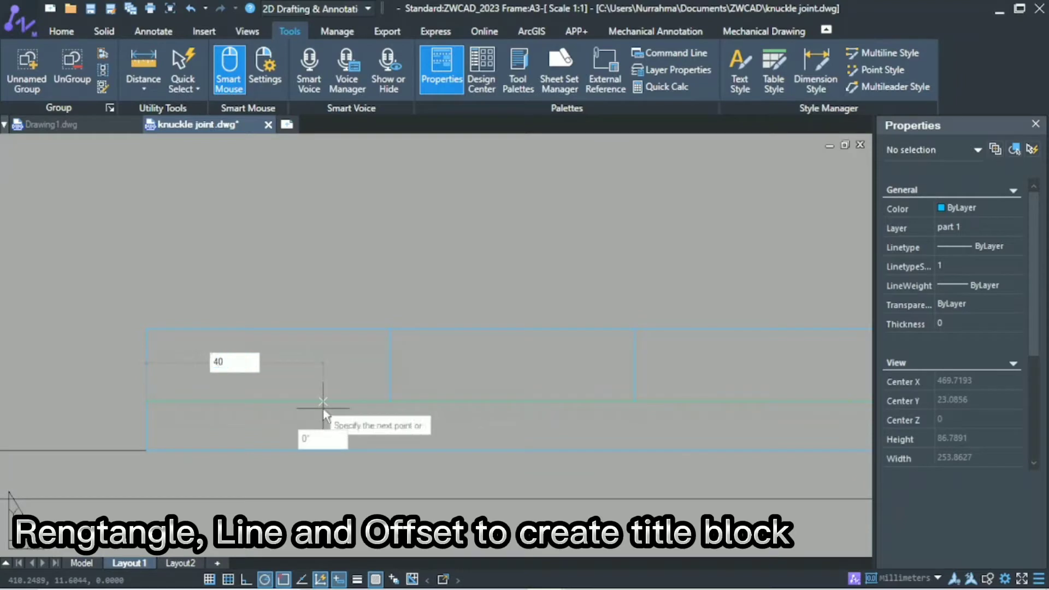
pyautogui.press('Return')
pyautogui.rightClick(341, 450)
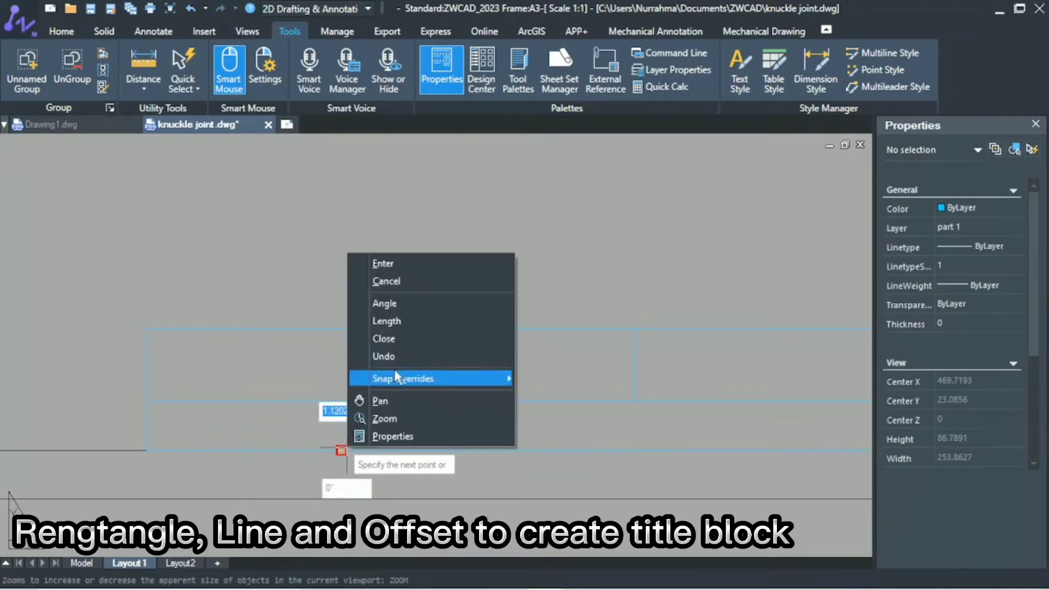
pyautogui.click(410, 267)
# - Offset the lower row's vertical divider 60 mm to the right
pyautogui.write('o')
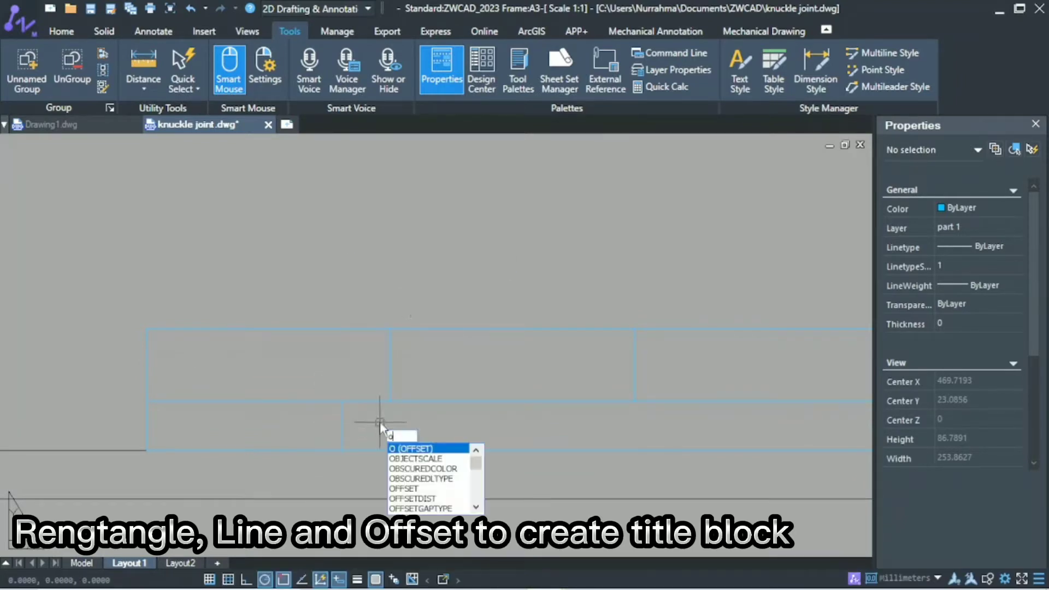
pyautogui.press('Return')
pyautogui.write('60')
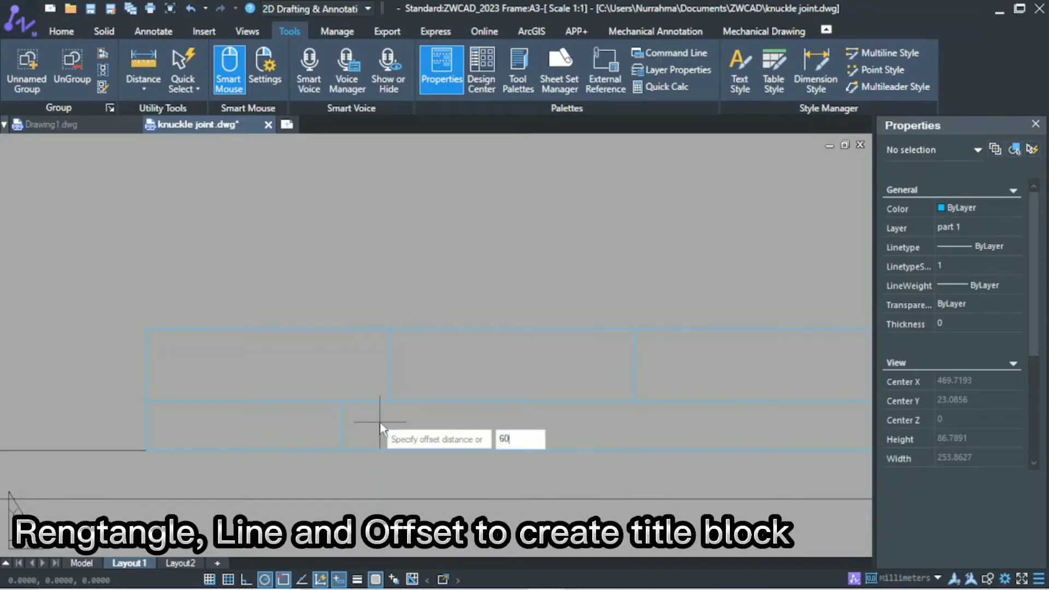
pyautogui.click(340, 424)
pyautogui.click(421, 436)
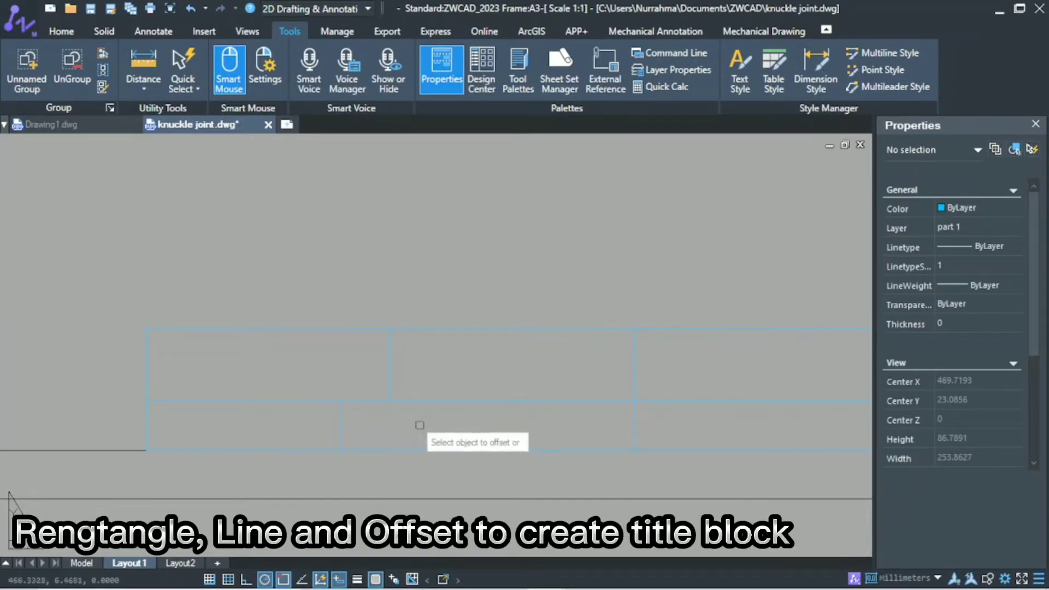
pyautogui.moveTo(407, 424); pyautogui.dragTo(375, 421, button='middle')
pyautogui.press('Escape')
# - Offset the lower row's second vertical divider 34 mm to both its left and right sides
pyautogui.write('o')
pyautogui.press('Return')
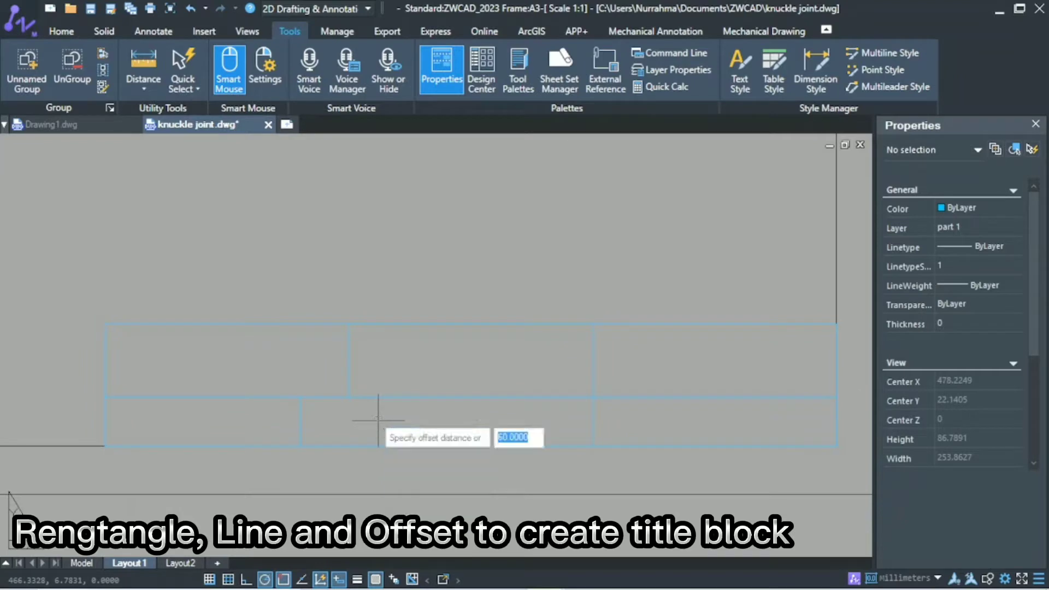
pyautogui.write('34')
pyautogui.press('Return')
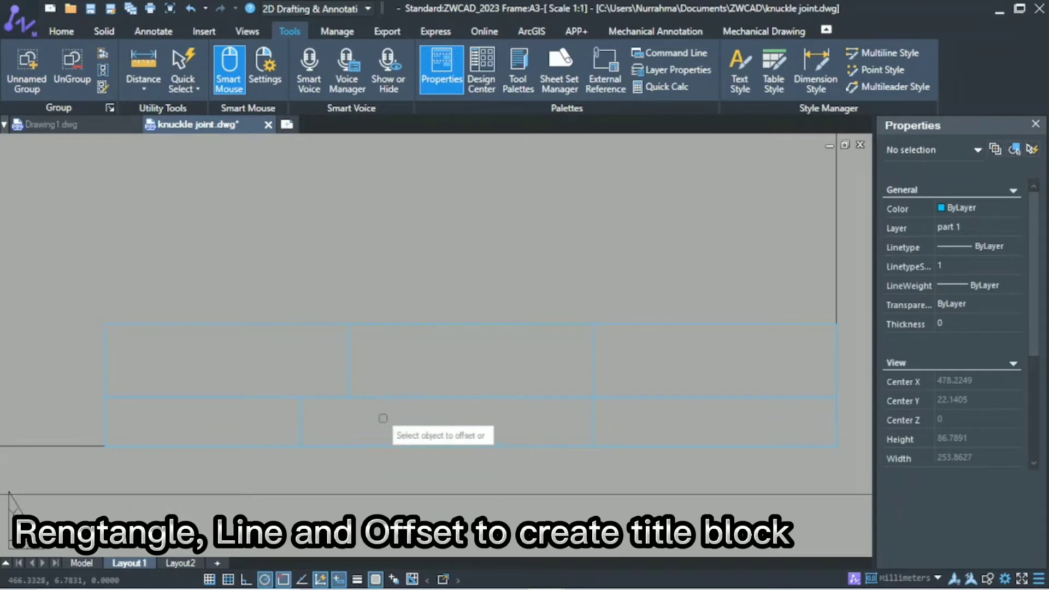
pyautogui.click(592, 421)
pyautogui.click(635, 418)
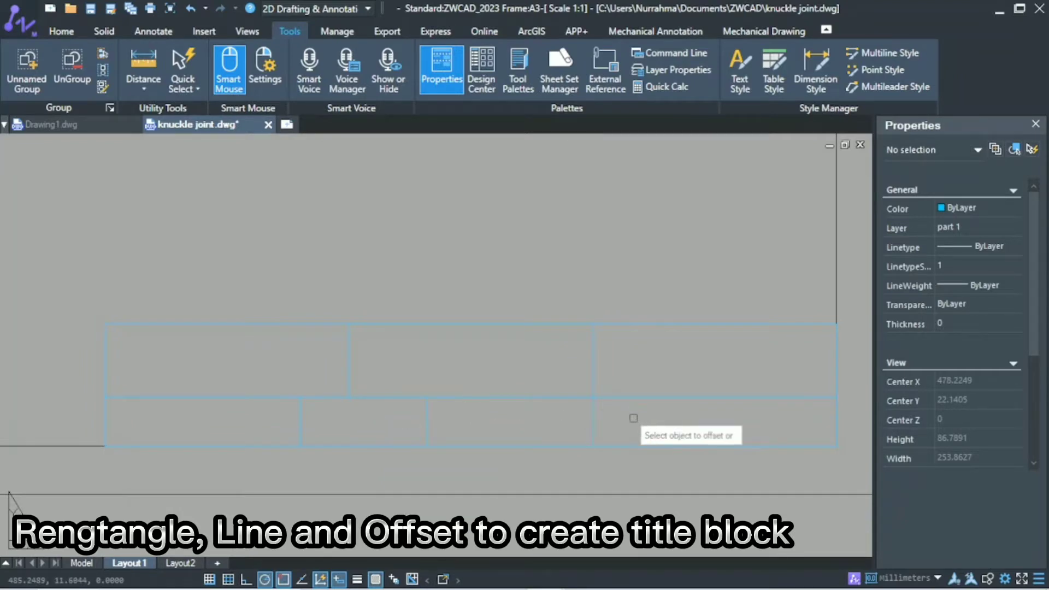
pyautogui.click(601, 431)
pyautogui.click(692, 429)
pyautogui.press('Escape')
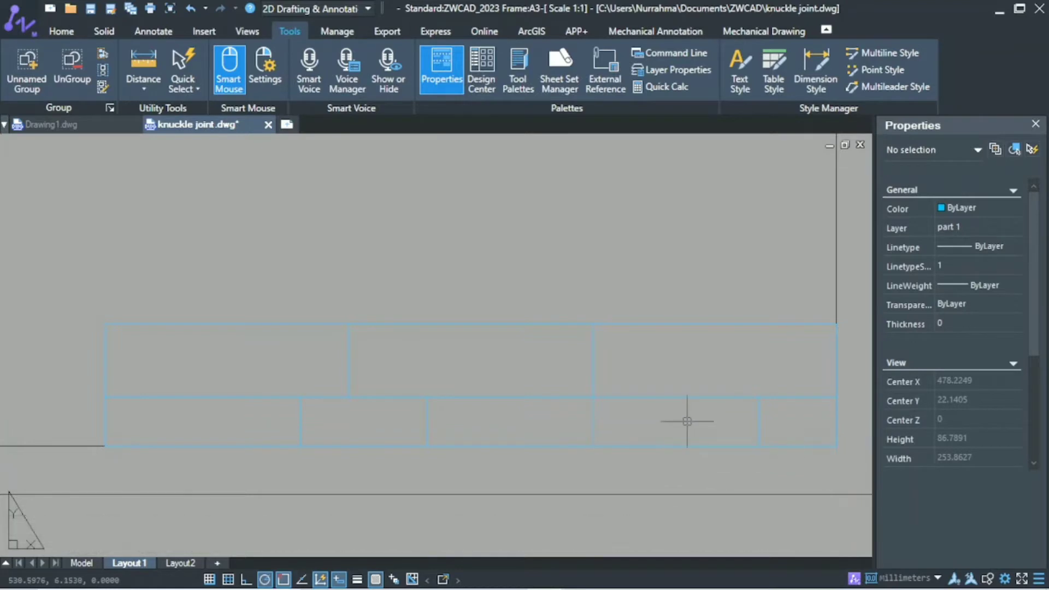
# - Select the entire title block and change its color to White
pyautogui.click(84, 304)
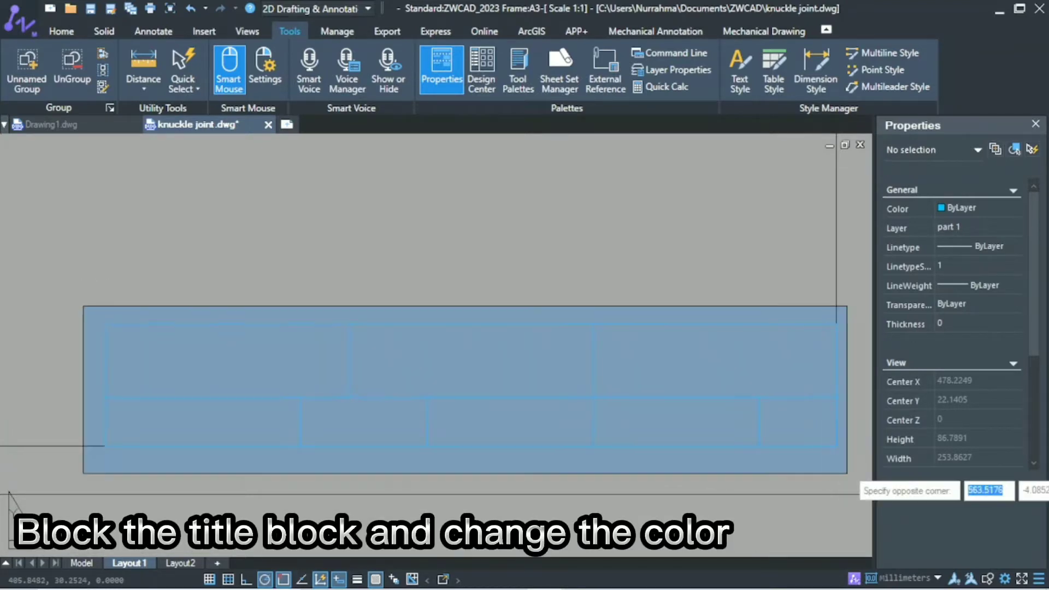
pyautogui.click(850, 472)
pyautogui.click(952, 225)
pyautogui.click(969, 324)
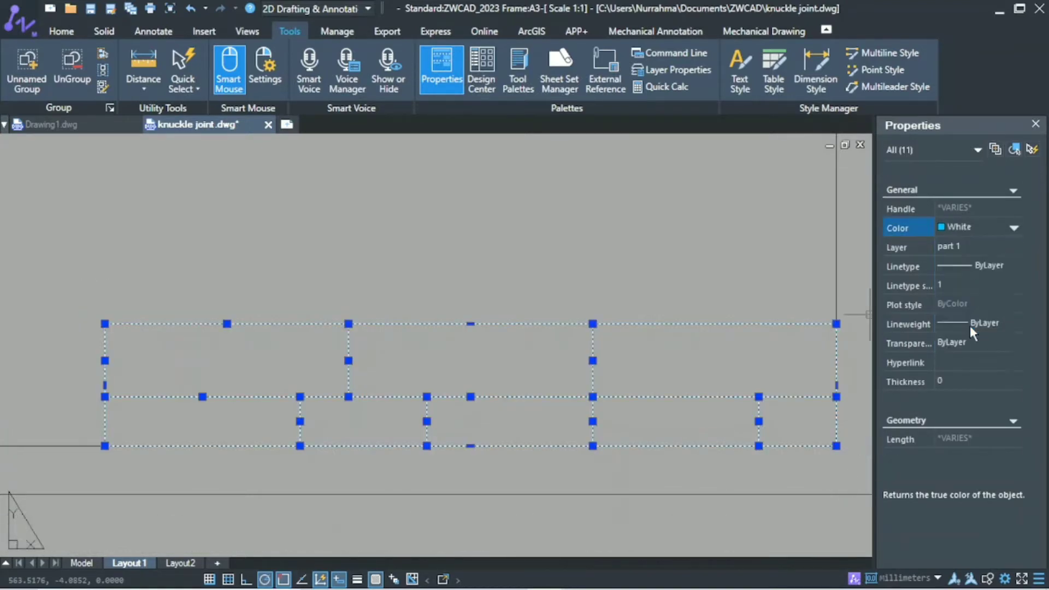
# - Modify the page setup of Layout1 to use the DWG to PDF.pc5 plotter
pyautogui.press('Escape')
pyautogui.scroll(-5, 691, 339)
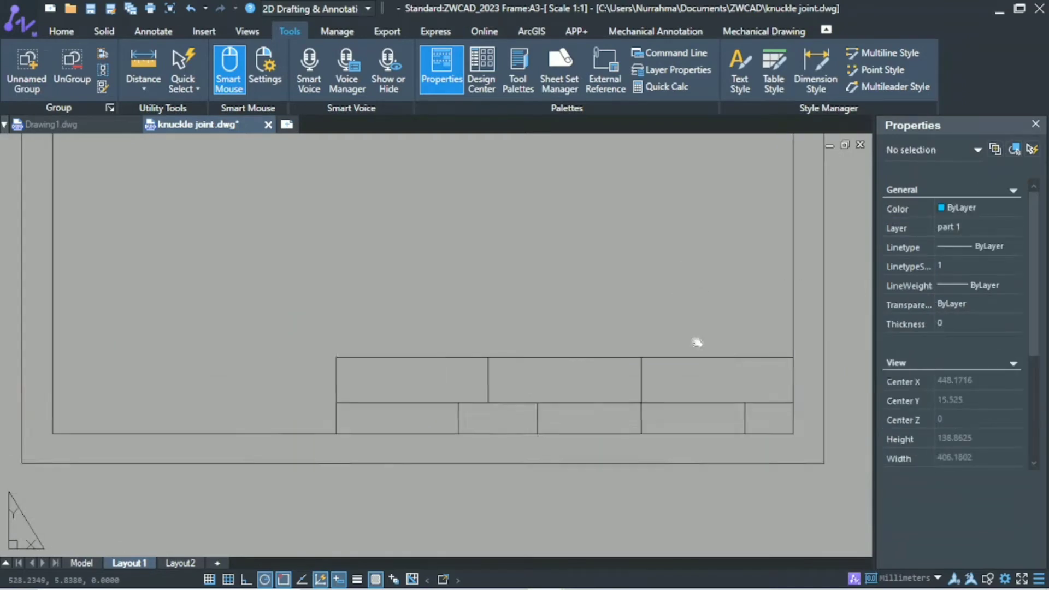
pyautogui.moveTo(689, 383); pyautogui.dragTo(677, 448, button='middle')
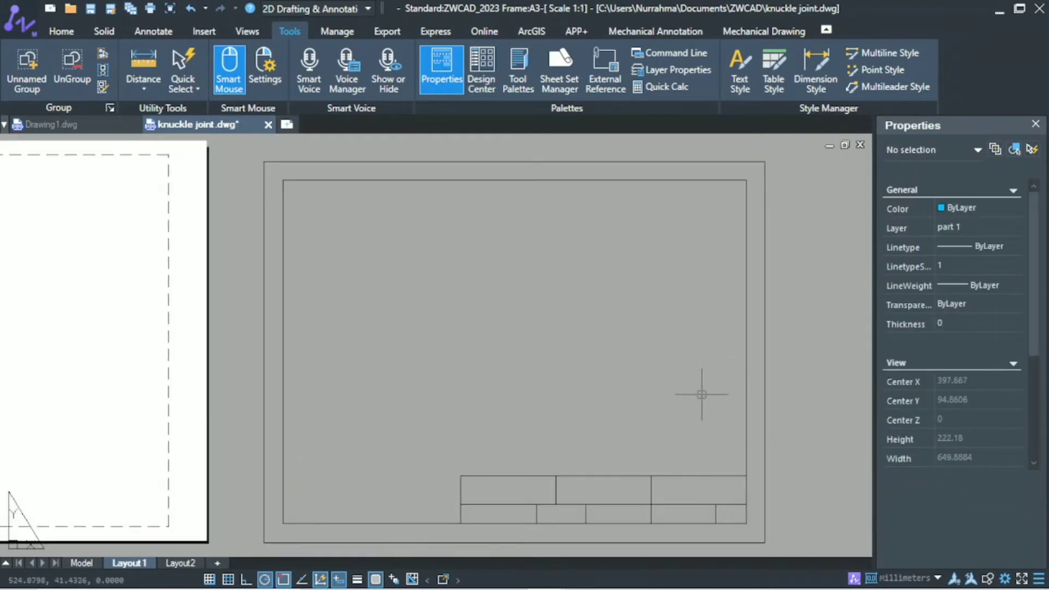
pyautogui.click(1035, 126)
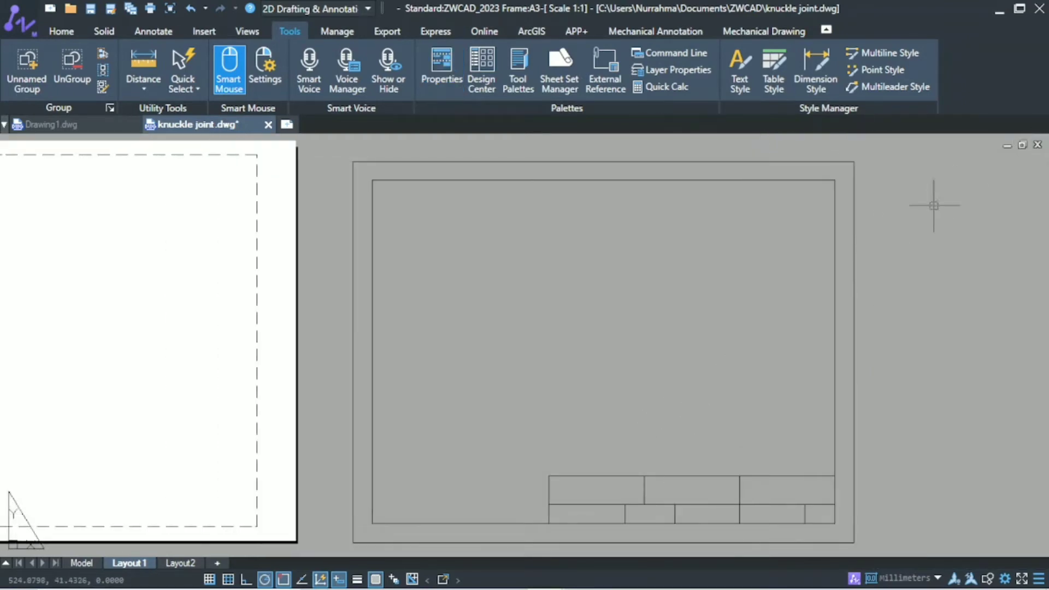
pyautogui.rightClick(134, 568)
pyautogui.click(163, 493)
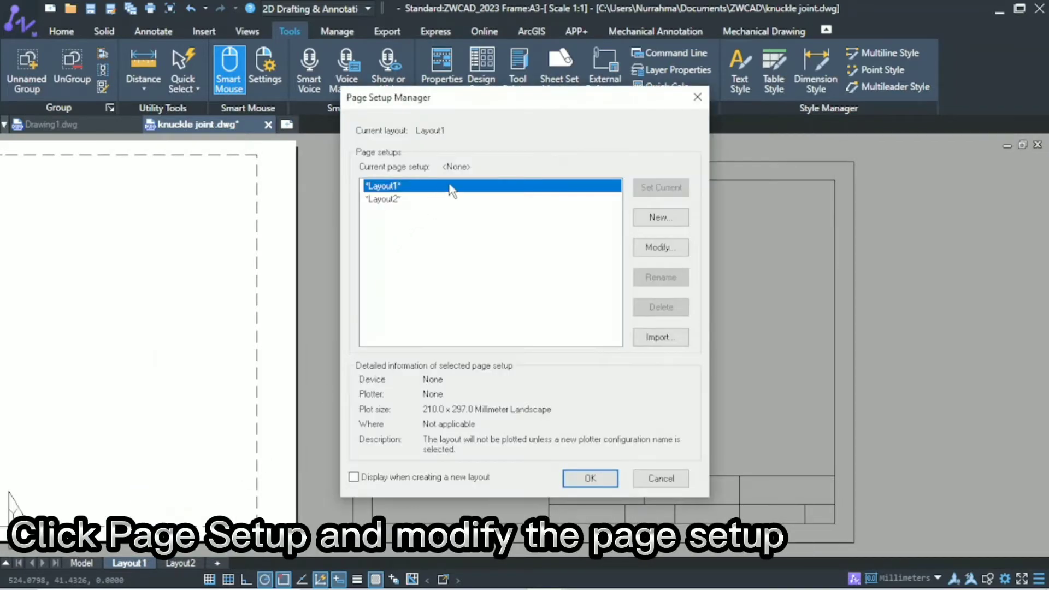
pyautogui.click(650, 248)
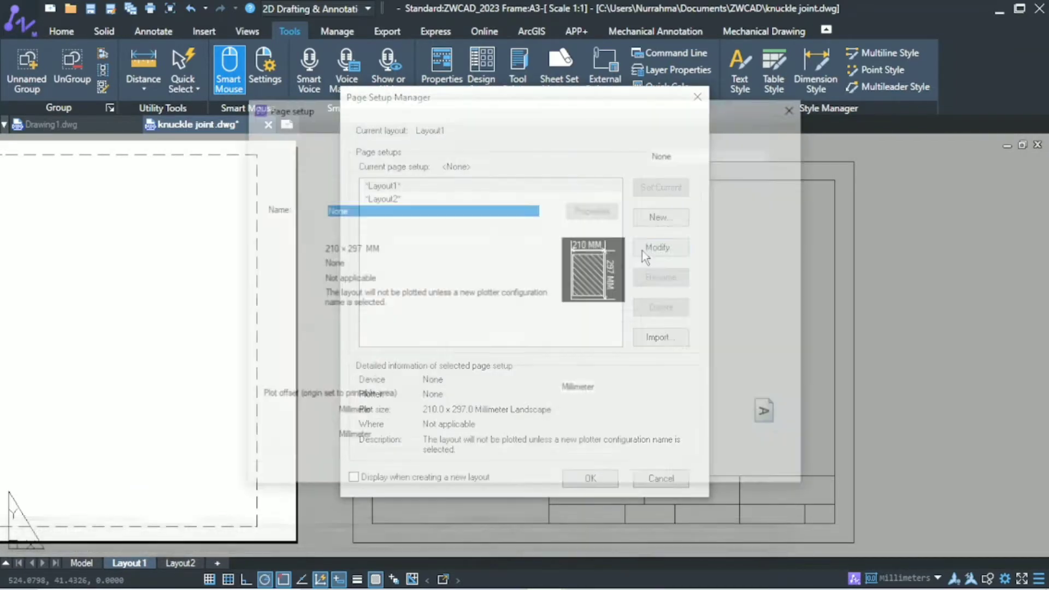
pyautogui.click(333, 210)
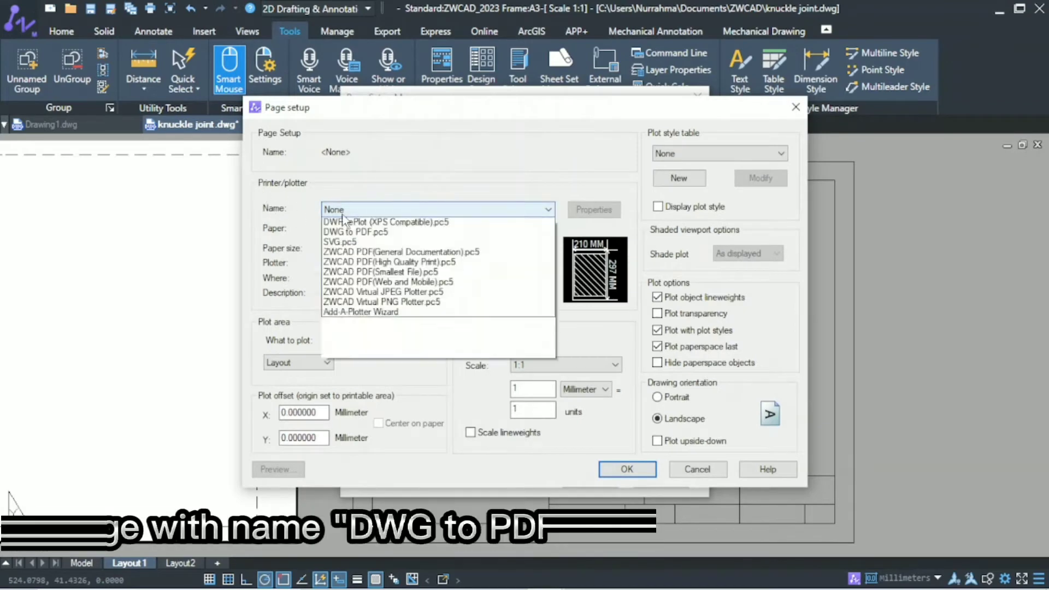
pyautogui.click(395, 344)
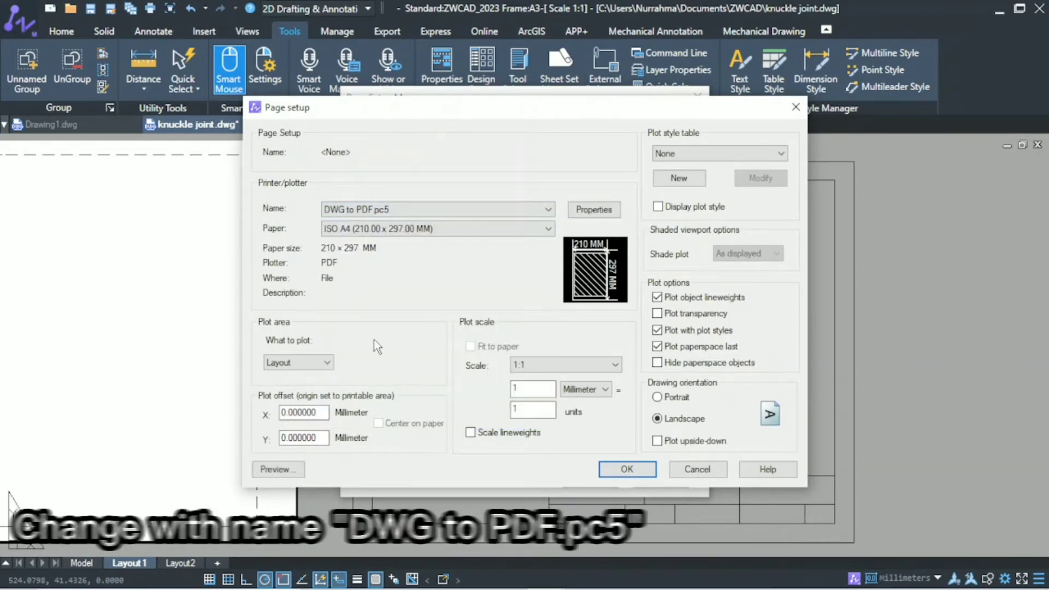
# - Set the plot area to a window spanning the outer border's opposite corners, and preview the plot
pyautogui.click(299, 364)
pyautogui.click(282, 378)
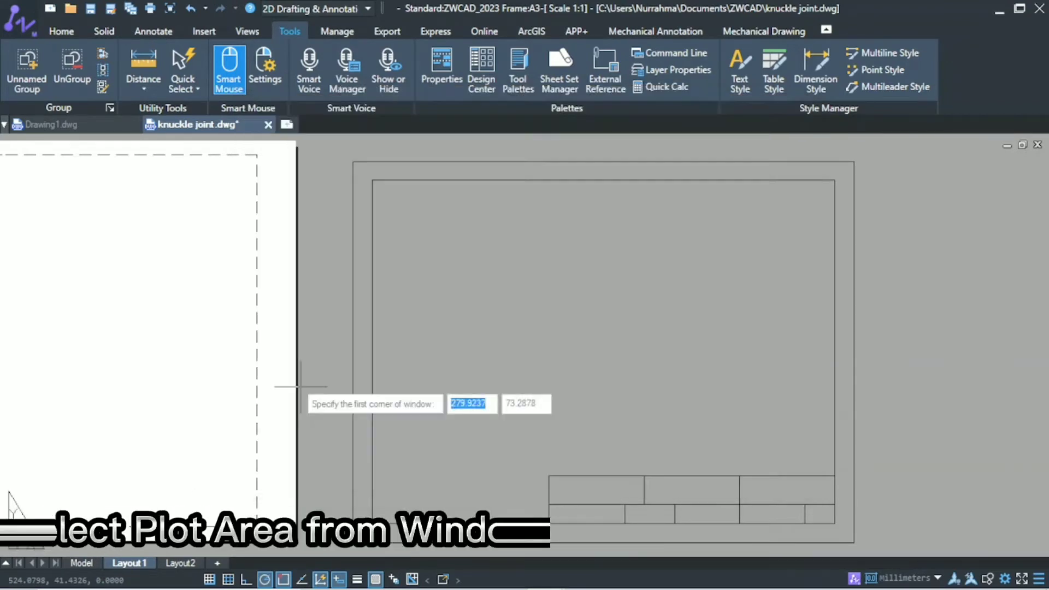
pyautogui.click(353, 162)
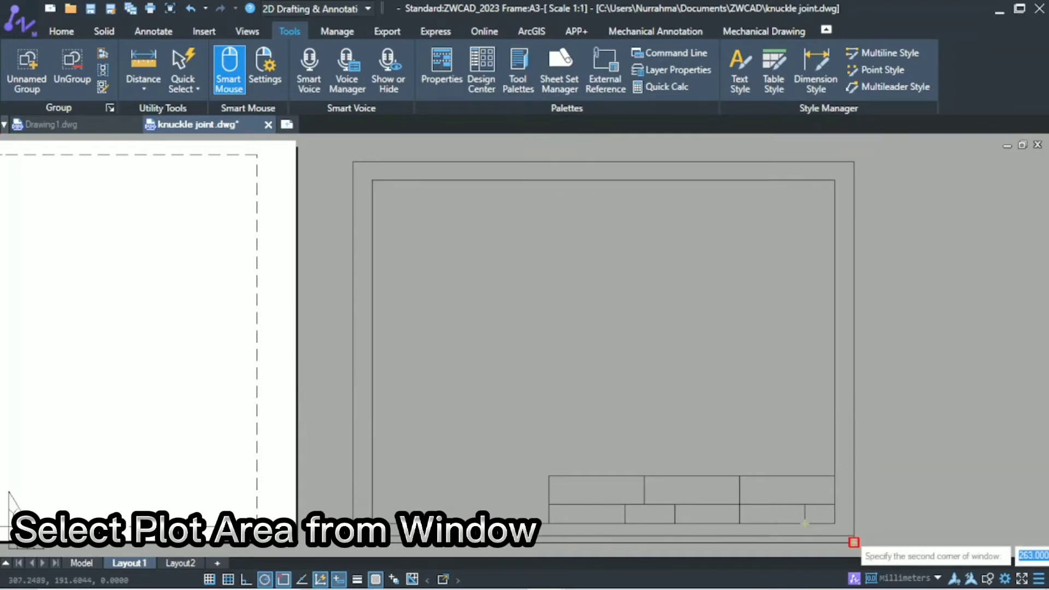
pyautogui.click(854, 542)
pyautogui.click(281, 471)
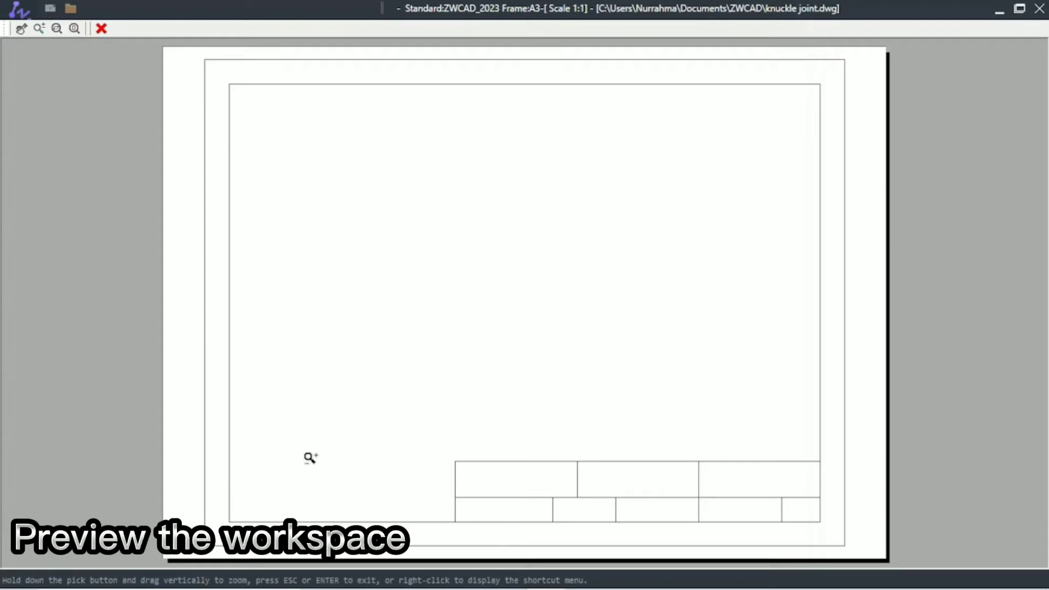
pyautogui.press('Escape')
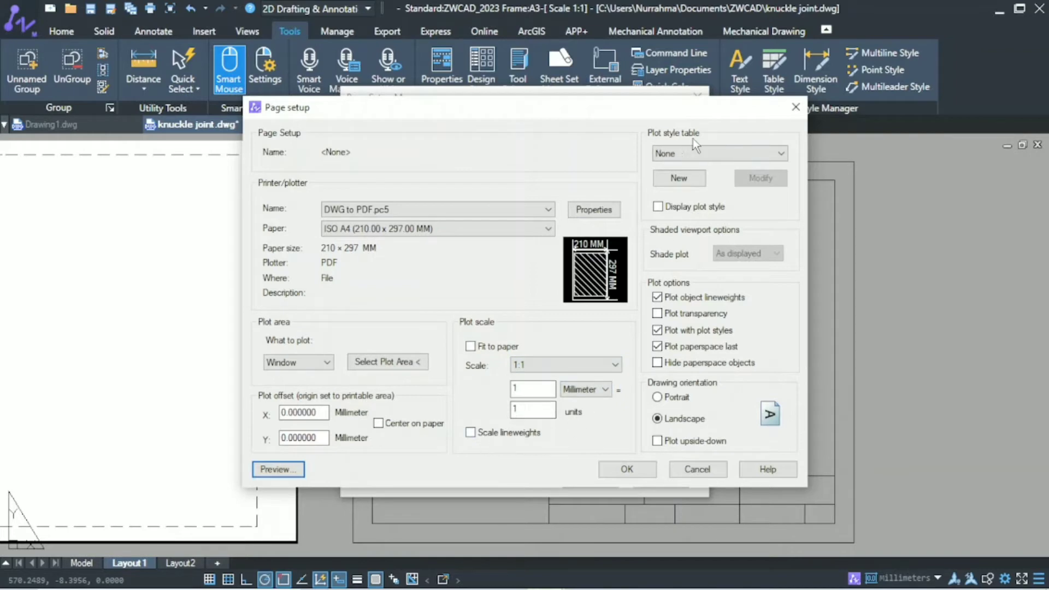
# - Assign the zwcad.ctb plot style table and apply the modified page setup to Layout1
pyautogui.click(694, 153)
pyautogui.click(700, 189)
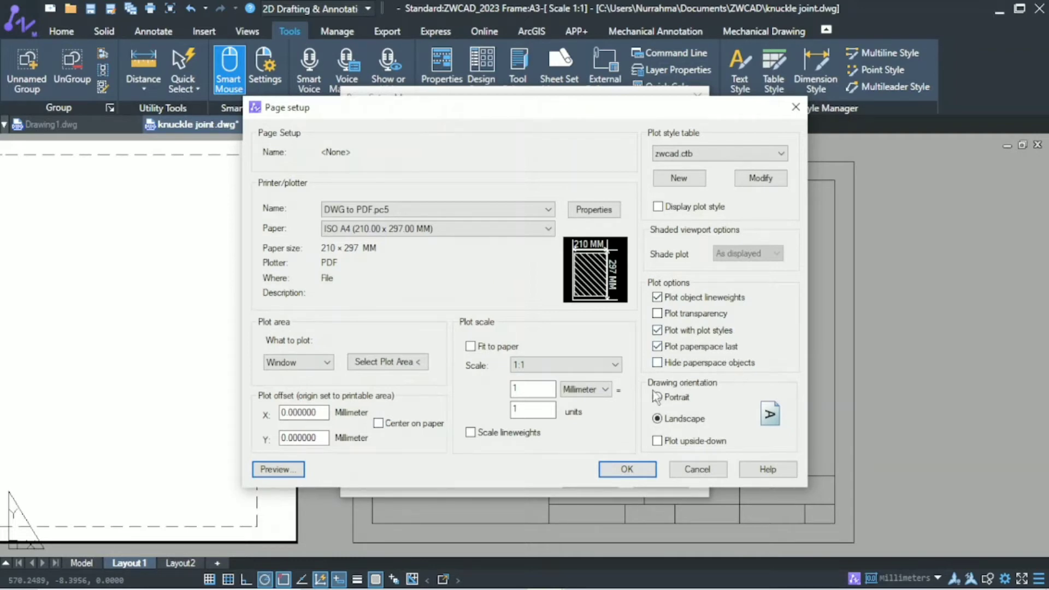
pyautogui.click(642, 468)
pyautogui.click(599, 477)
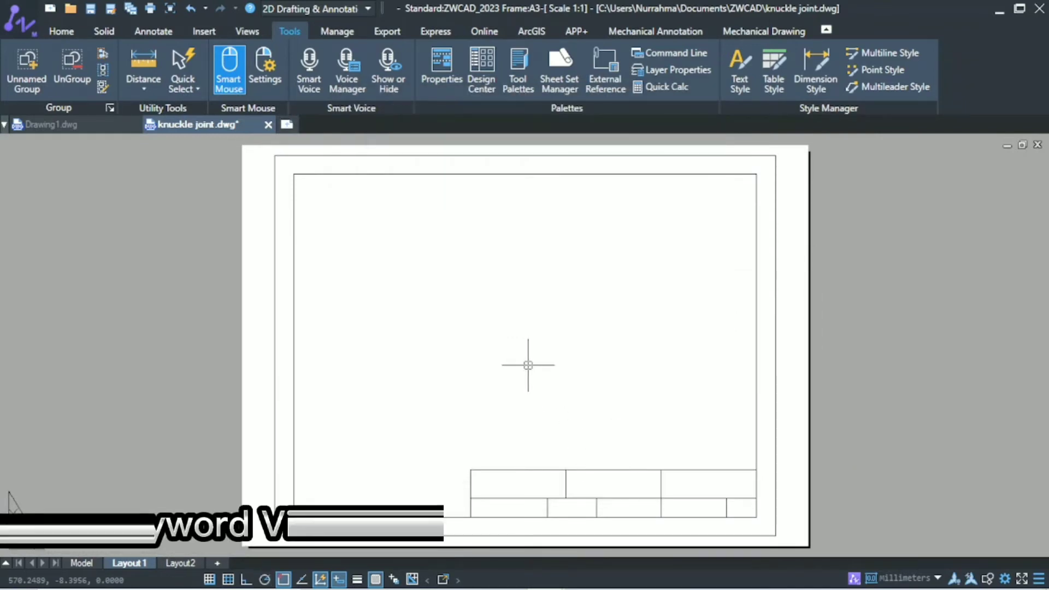
# - Create a single viewport from the inner border's upper-left corner to the title block's upper-right corner
pyautogui.write('viewports')
pyautogui.press('Return')
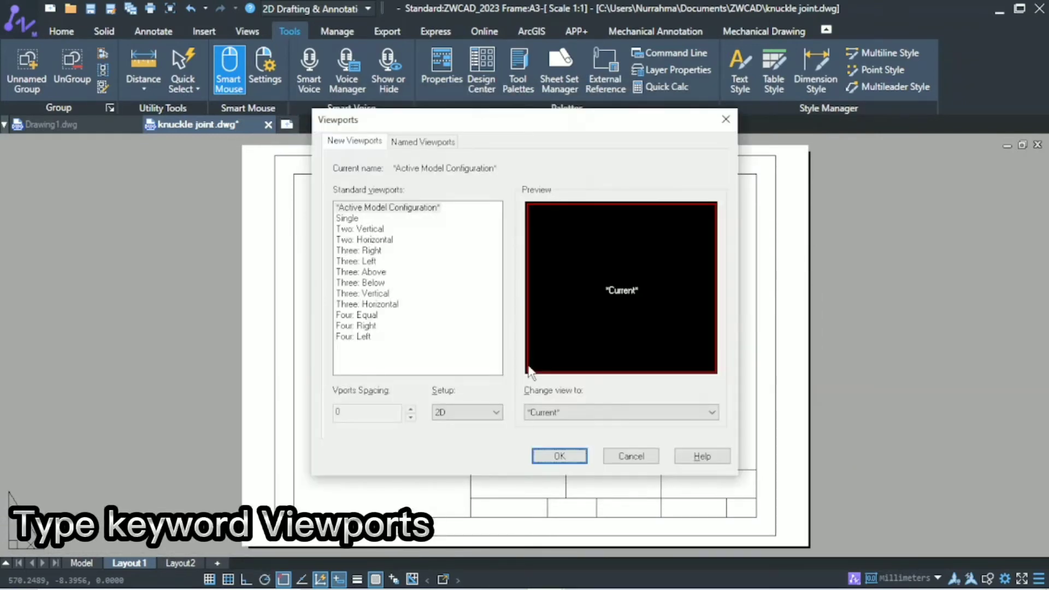
pyautogui.click(360, 219)
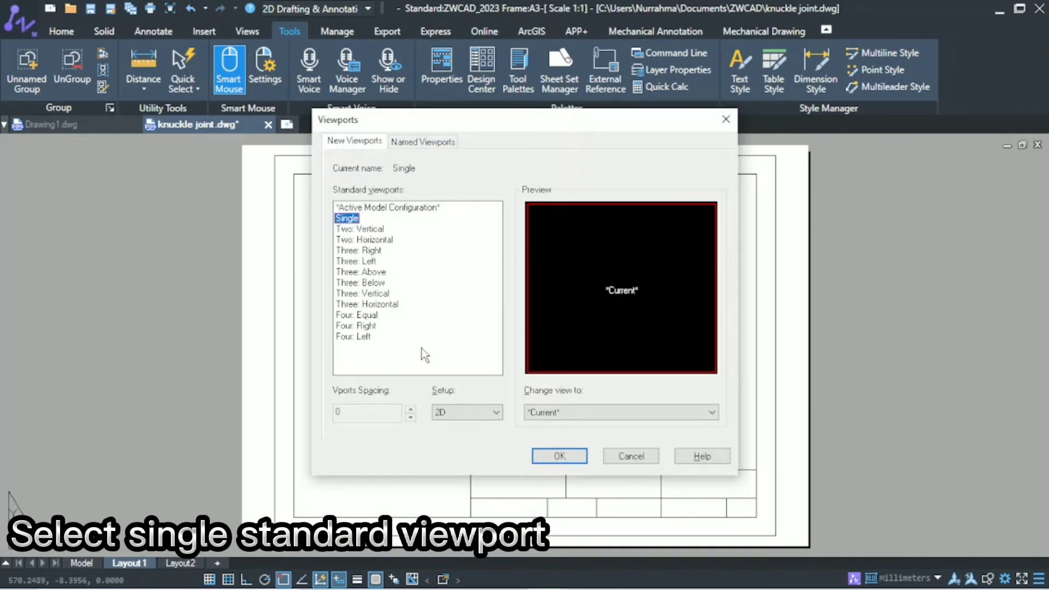
pyautogui.click(546, 456)
pyautogui.click(293, 174)
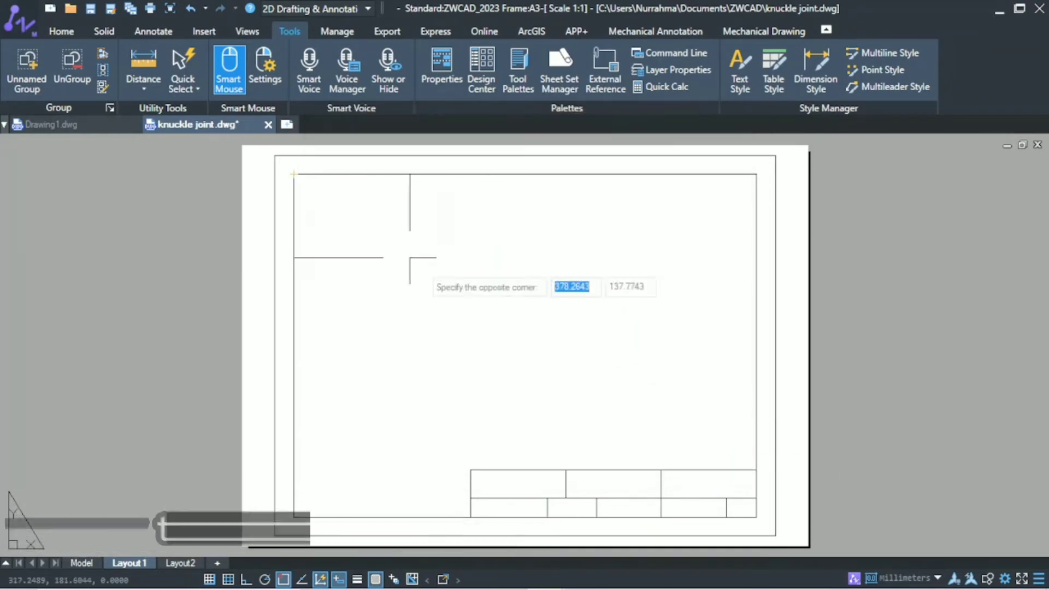
pyautogui.click(756, 469)
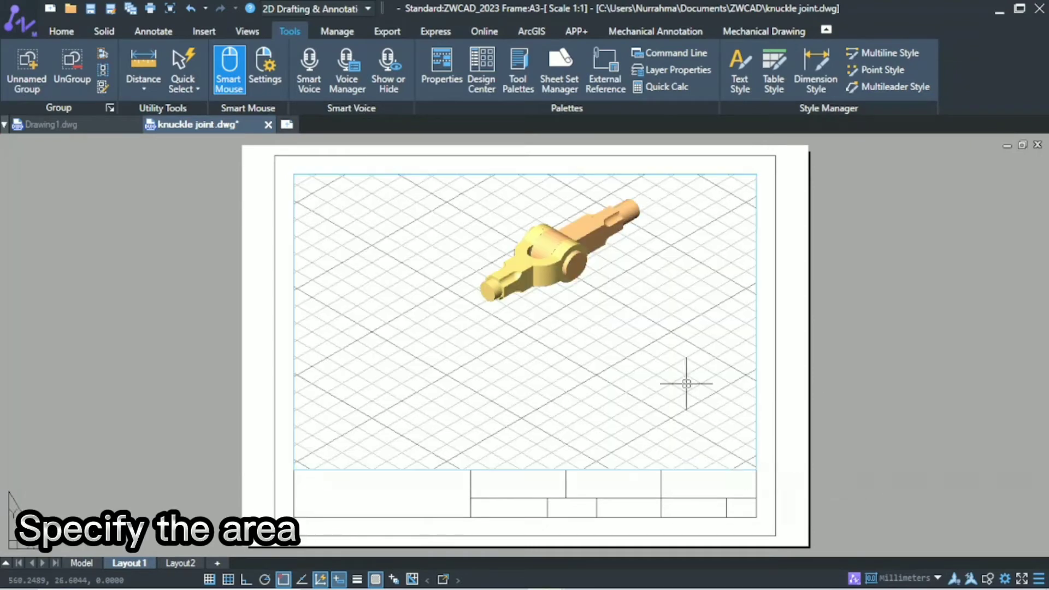
# - Activate the viewport, enlarge the knuckle joint in it and orbit the model slightly to show more of its top
pyautogui.doubleClick(640, 276)
pyautogui.scroll(5, 606, 306)
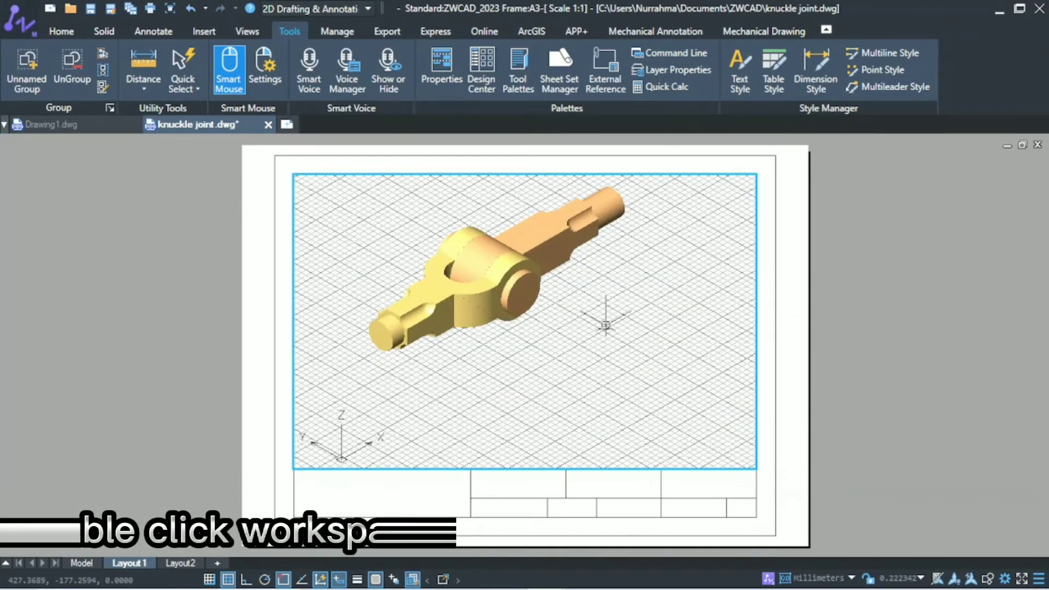
pyautogui.moveTo(580, 351); pyautogui.dragTo(567, 347, button='middle')
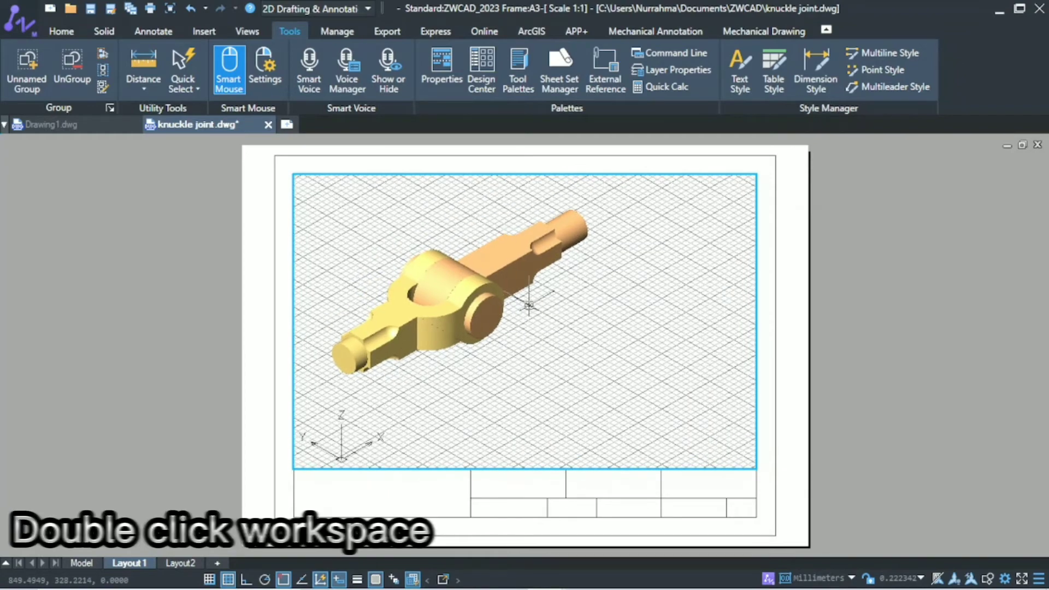
pyautogui.moveTo(530, 311)
pyautogui.keyDown('shift'); pyautogui.mouseDown(button='middle')
pyautogui.moveTo(538, 339)
pyautogui.moveTo(541, 320)
pyautogui.mouseUp(button='middle'); pyautogui.keyUp('shift')
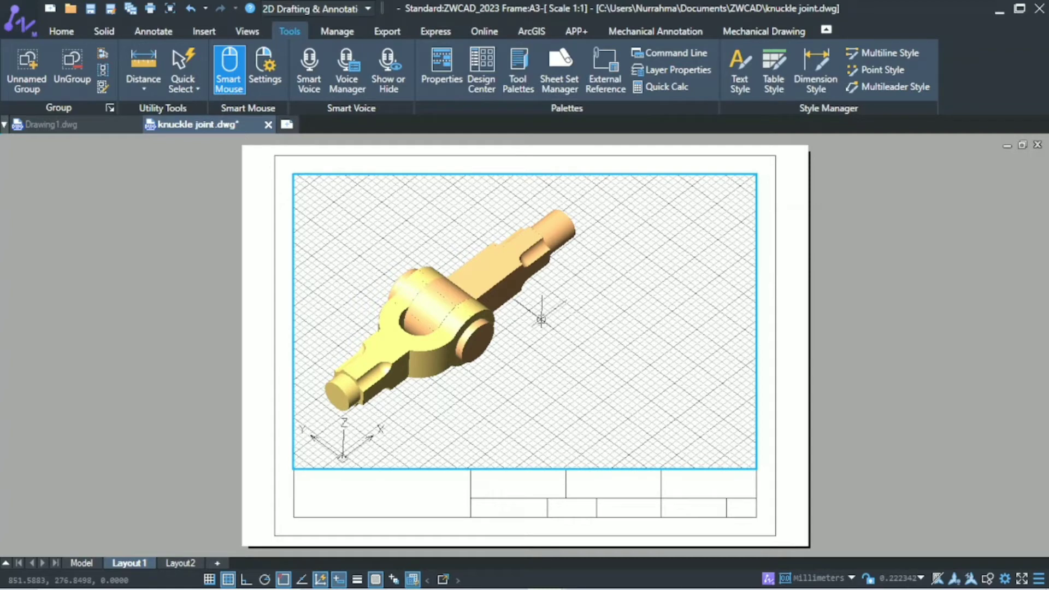
# - Turn off the grid in the viewport and return to paper space
pyautogui.press('F7')
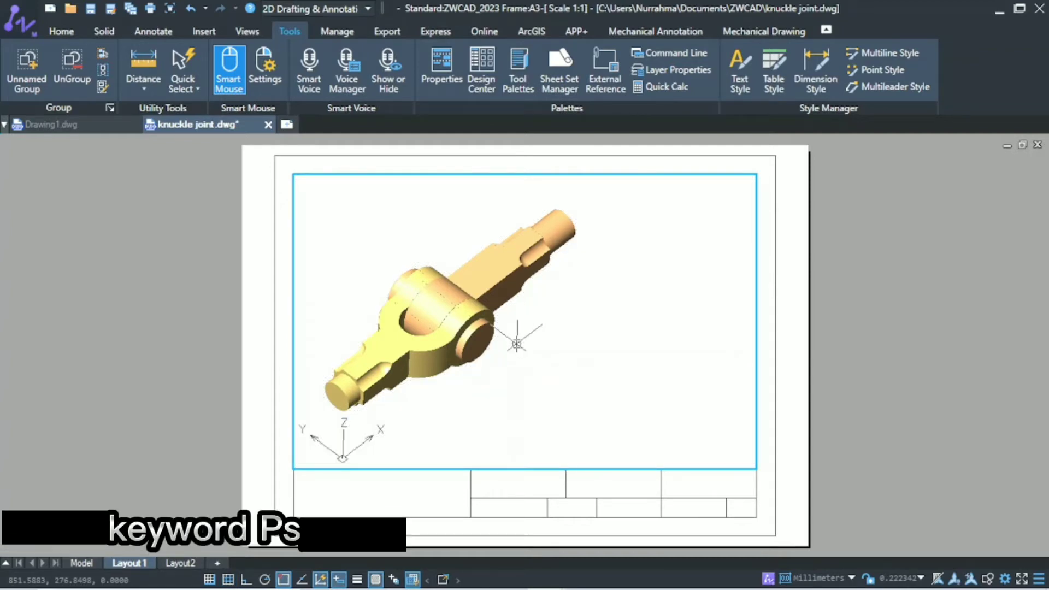
pyautogui.write('pspace')
pyautogui.press('Return')
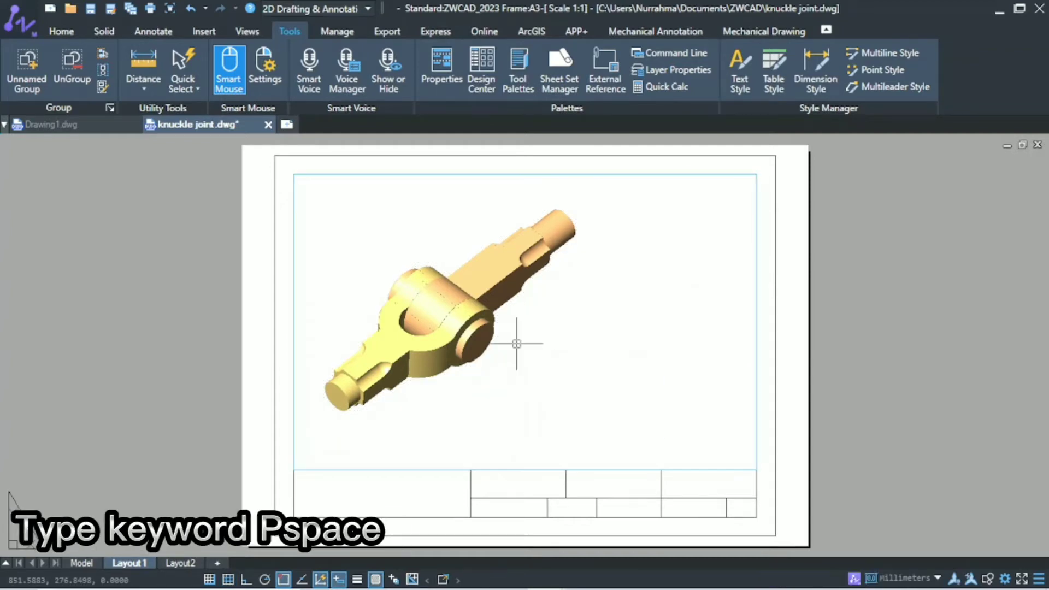
# - Change the color of the viewport's rectangle to White
pyautogui.click(437, 83)
pyautogui.click(585, 173)
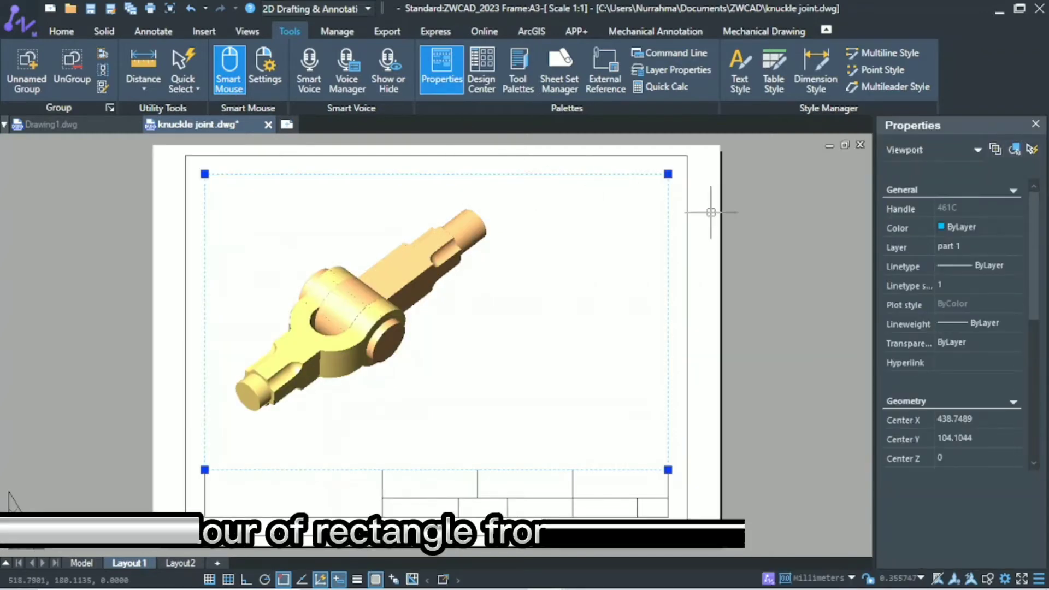
pyautogui.click(969, 229)
pyautogui.click(978, 320)
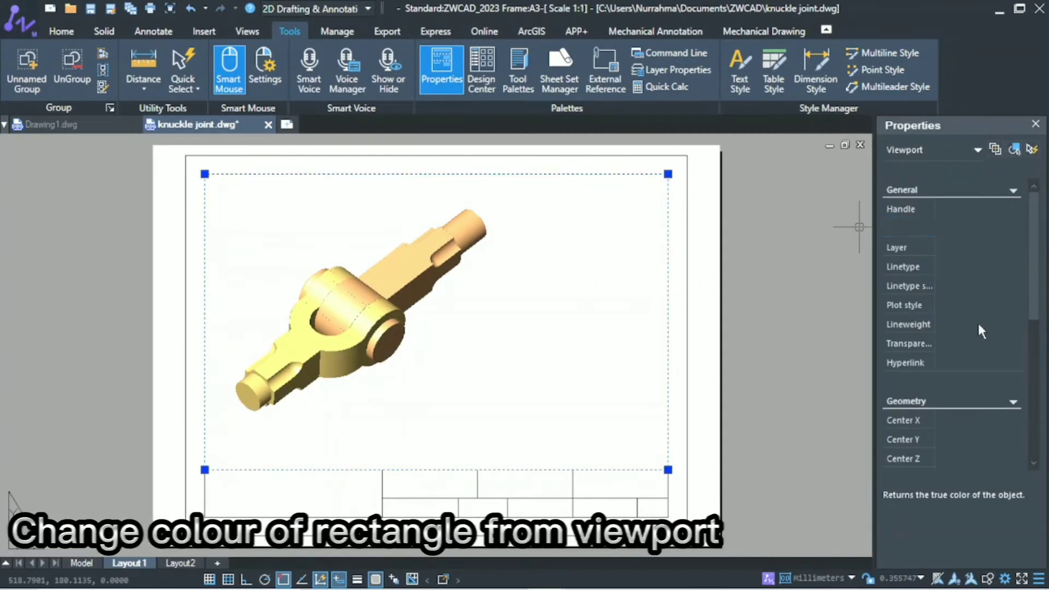
pyautogui.press('Escape')
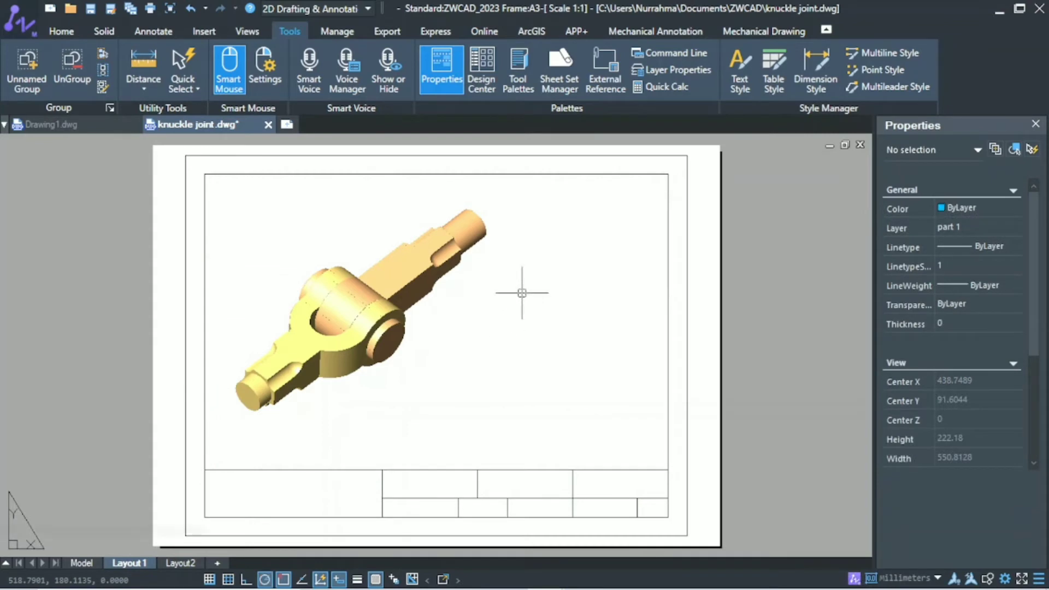
# - Create a new layer named Hide Border
pyautogui.click(690, 71)
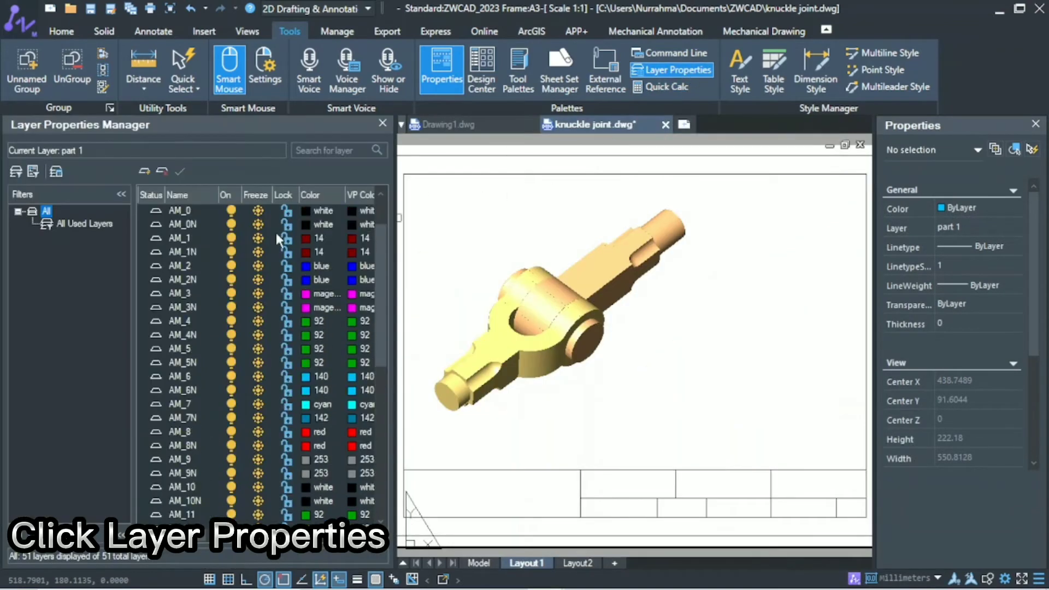
pyautogui.click(149, 175)
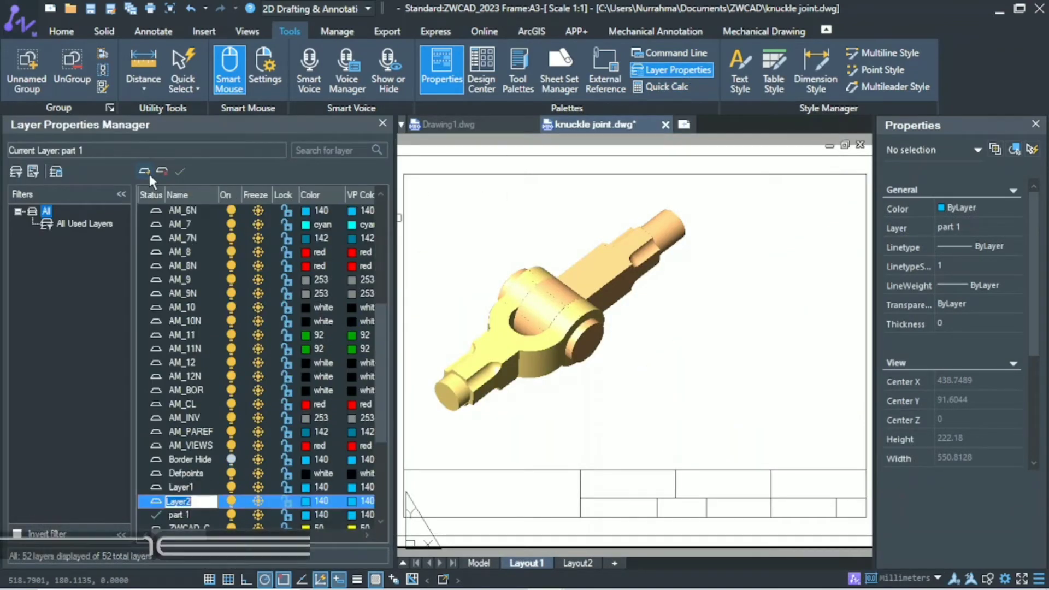
pyautogui.write('Hide Border')
pyautogui.press('Return')
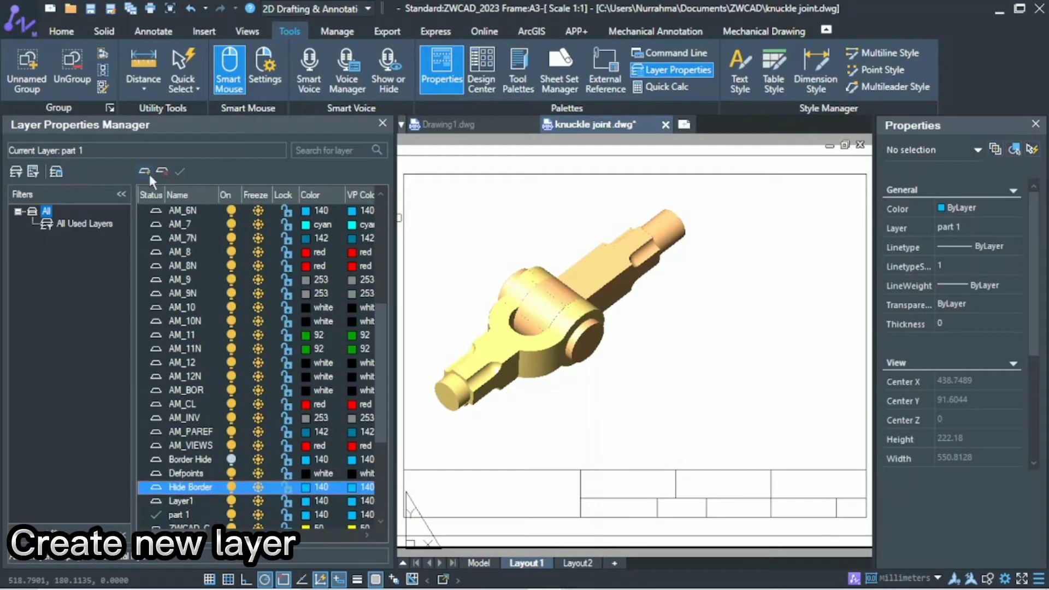
# - Move the viewport's rectangle to the Hide Border layer and close the layer manager
pyautogui.click(54, 31)
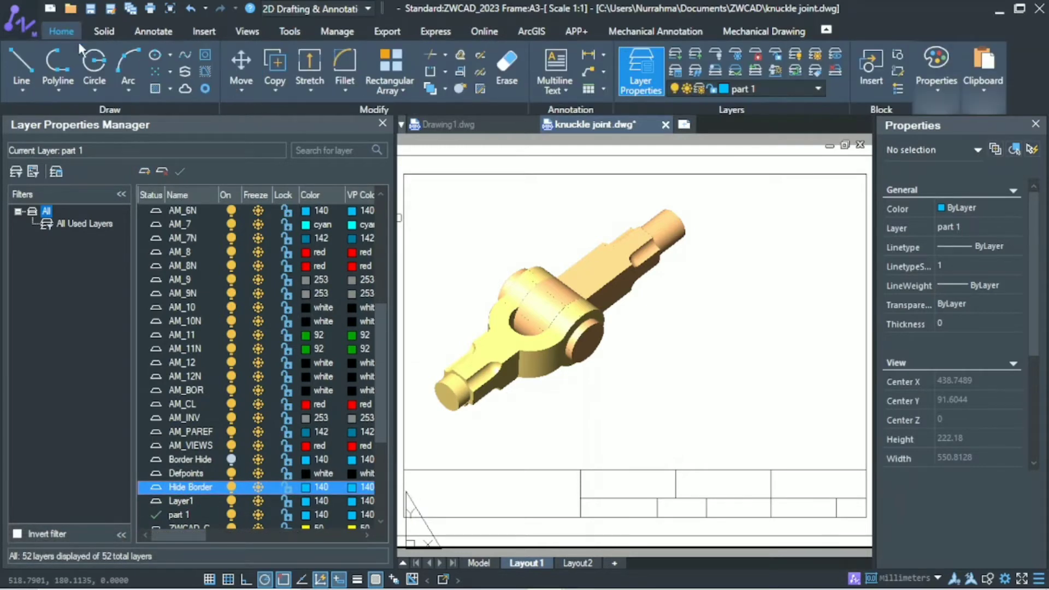
pyautogui.click(480, 469)
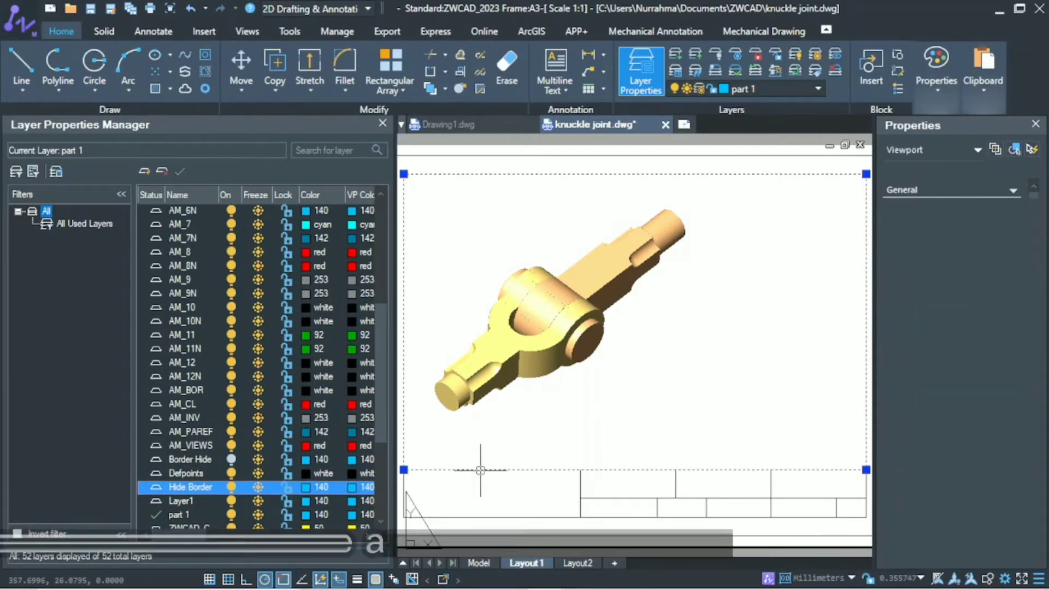
pyautogui.click(819, 89)
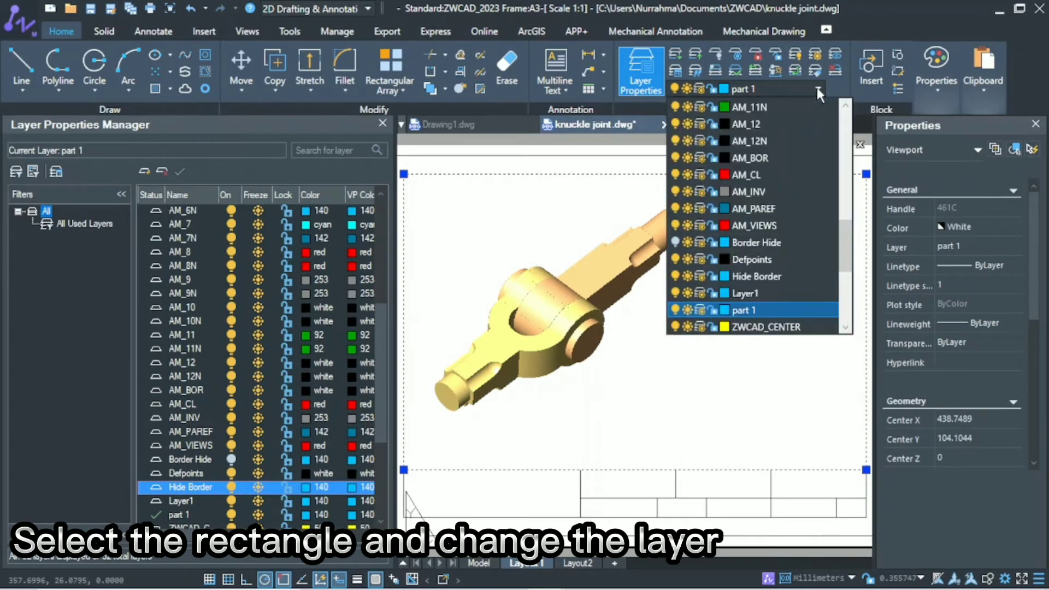
pyautogui.click(764, 276)
pyautogui.click(382, 123)
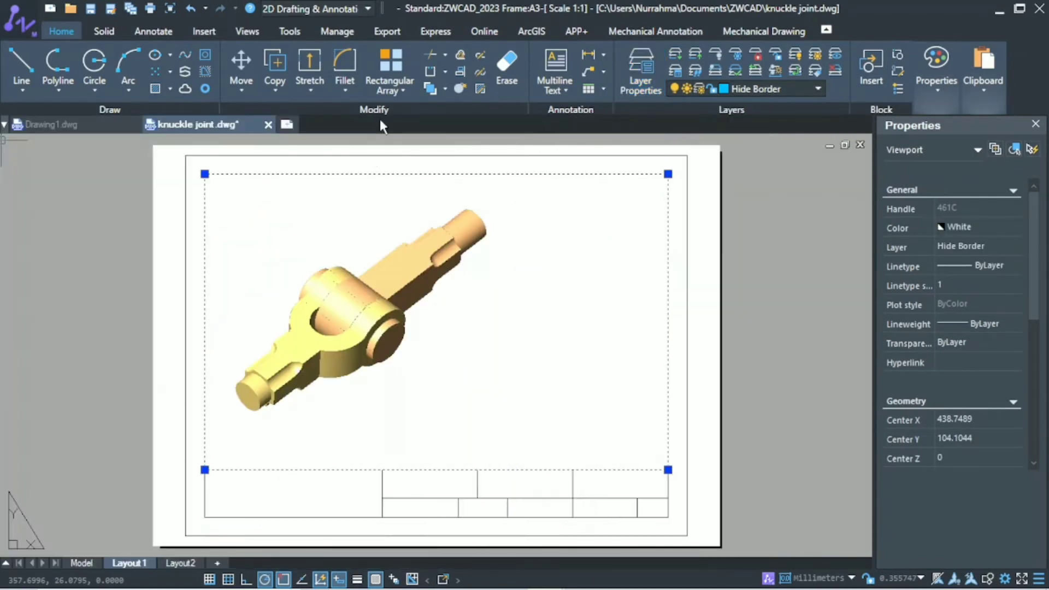
pyautogui.press('Escape')
# - Turn off the Hide Border layer to hide the viewport's outline
pyautogui.click(573, 174)
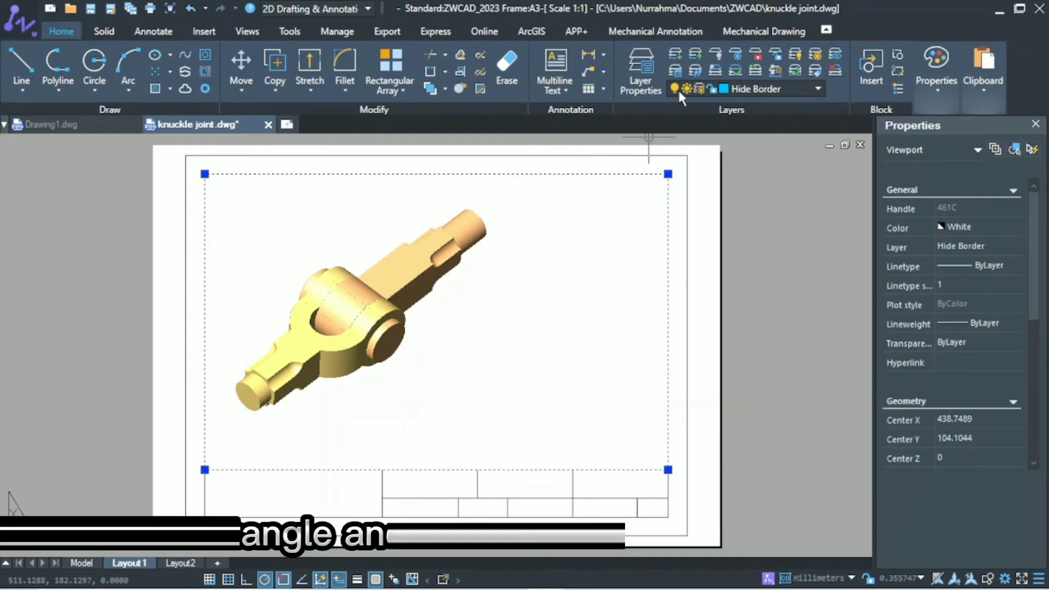
pyautogui.click(817, 89)
pyautogui.click(675, 310)
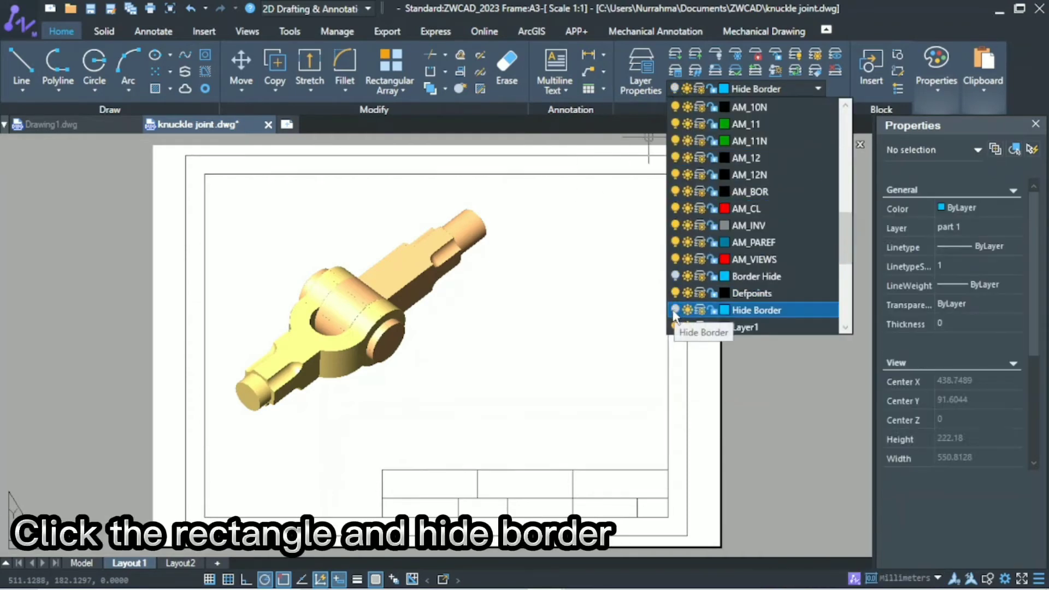
pyautogui.click(607, 310)
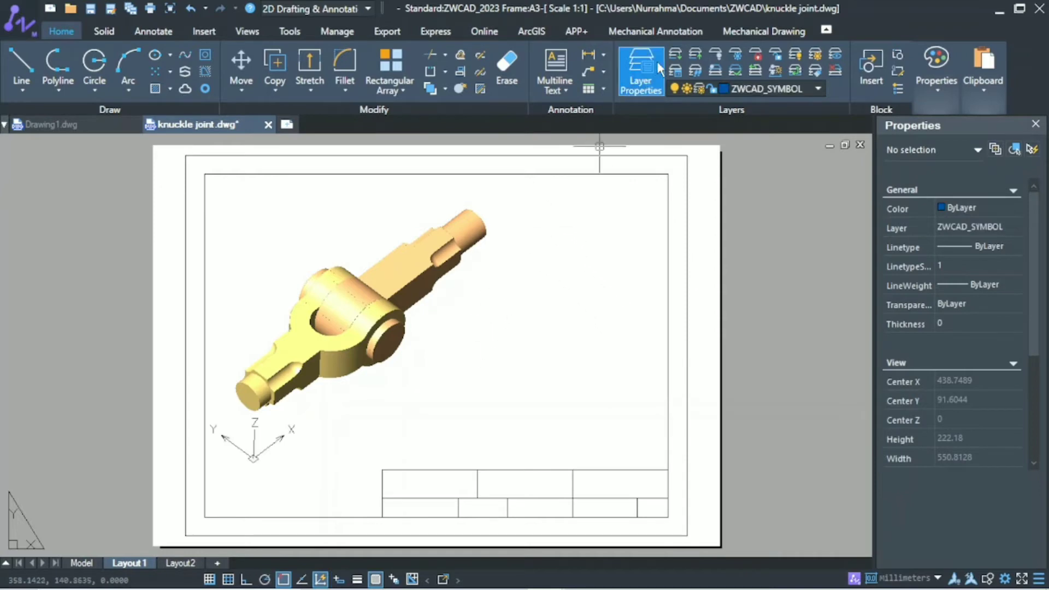
# - Place circular balloon 1 on the yellow fork part of the knuckle joint and enter the description Fork End
pyautogui.click(663, 31)
pyautogui.click(162, 69)
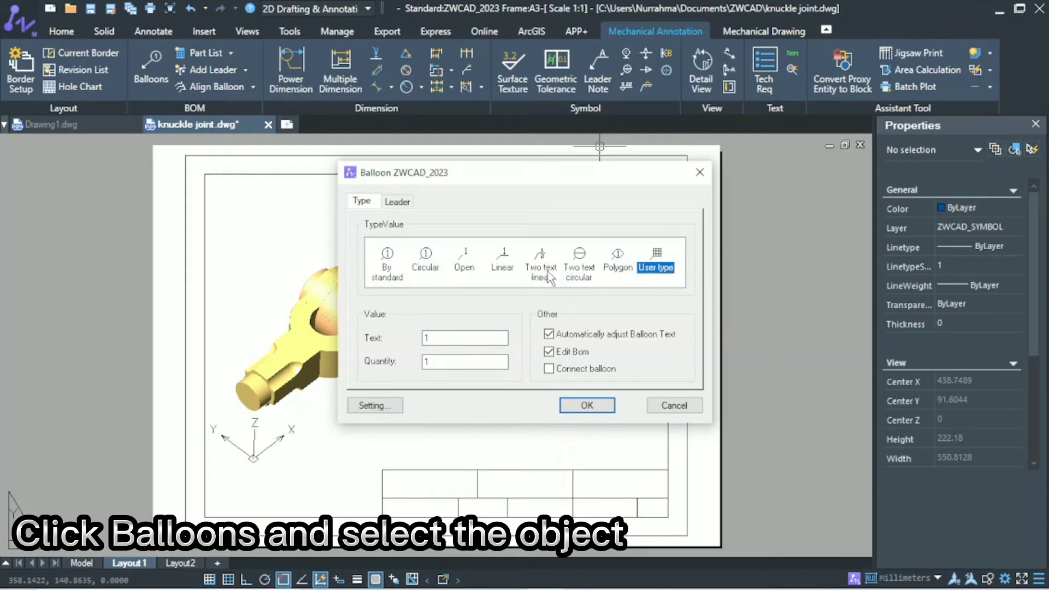
pyautogui.click(583, 405)
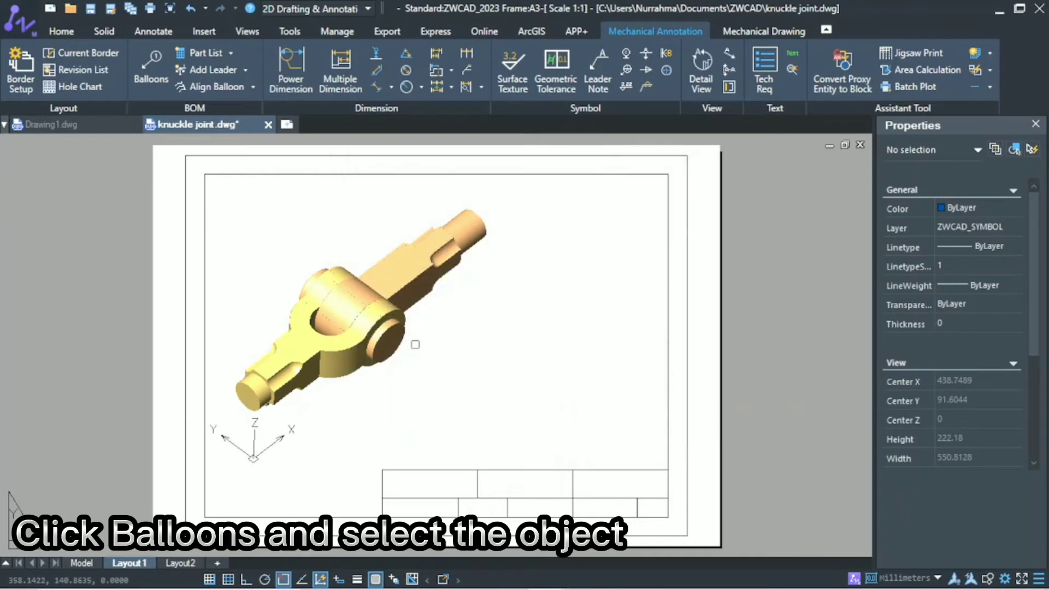
pyautogui.click(260, 269)
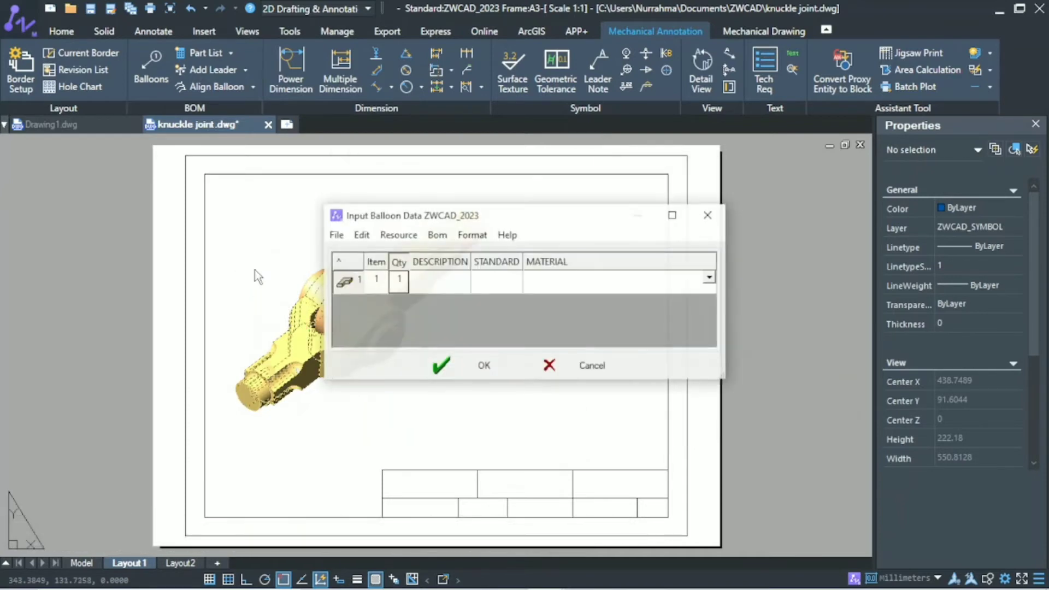
pyautogui.click(422, 281)
pyautogui.write('Fork End')
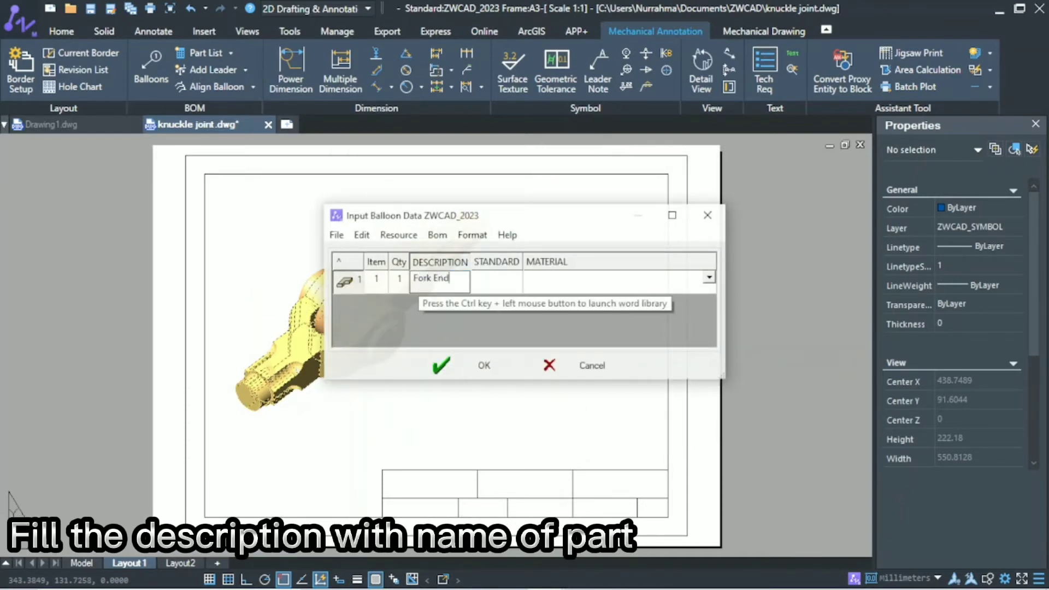
# - Fill the Fork End's standard with ZG200-400 from the general cast steel entries of the word library
pyautogui.rightClick(483, 279)
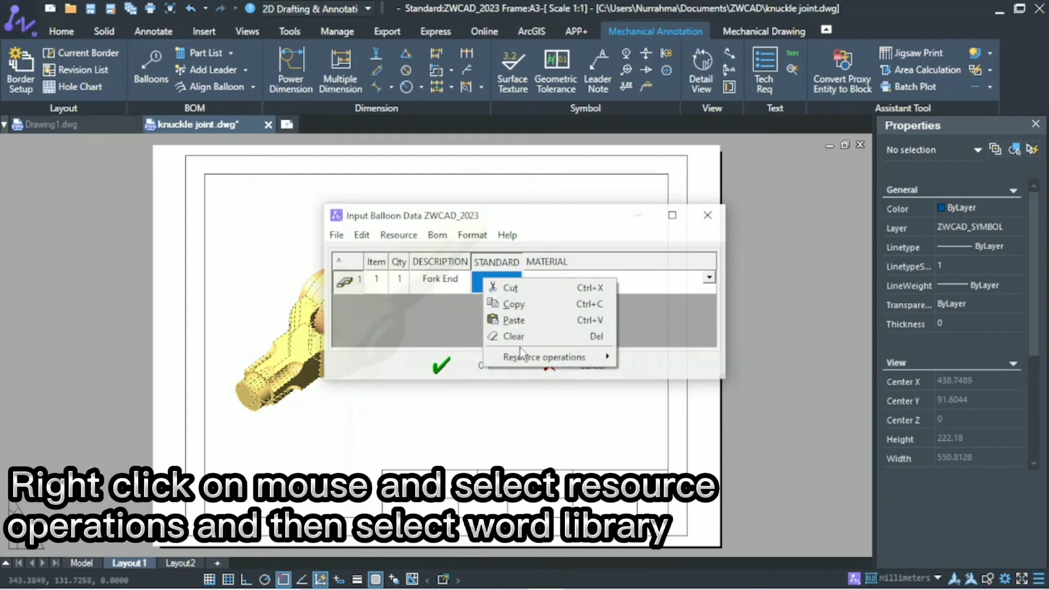
pyautogui.moveTo(573, 357)
pyautogui.click(650, 357)
pyautogui.click(364, 299)
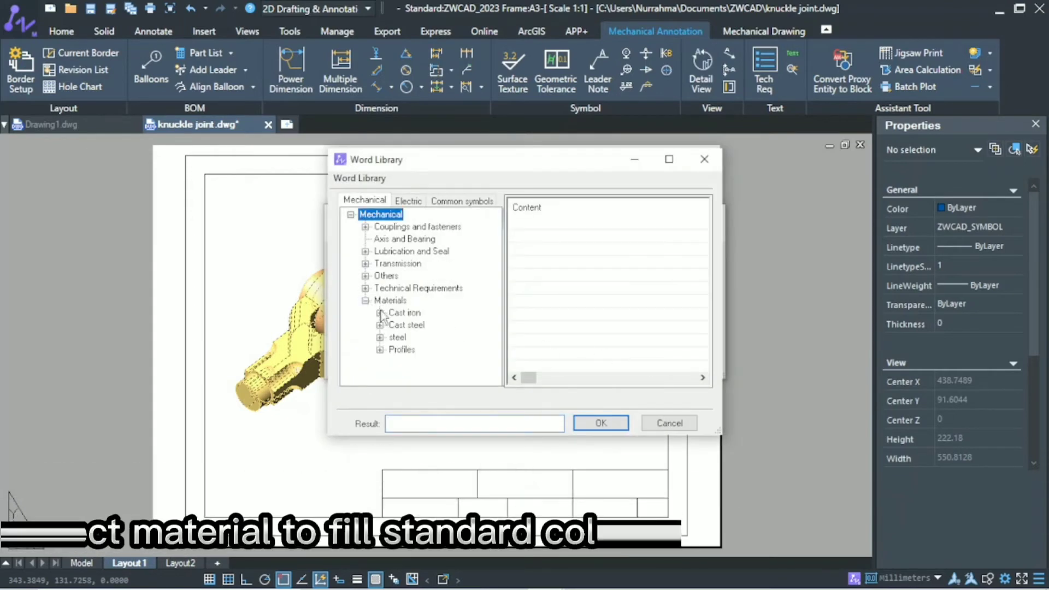
pyautogui.click(380, 326)
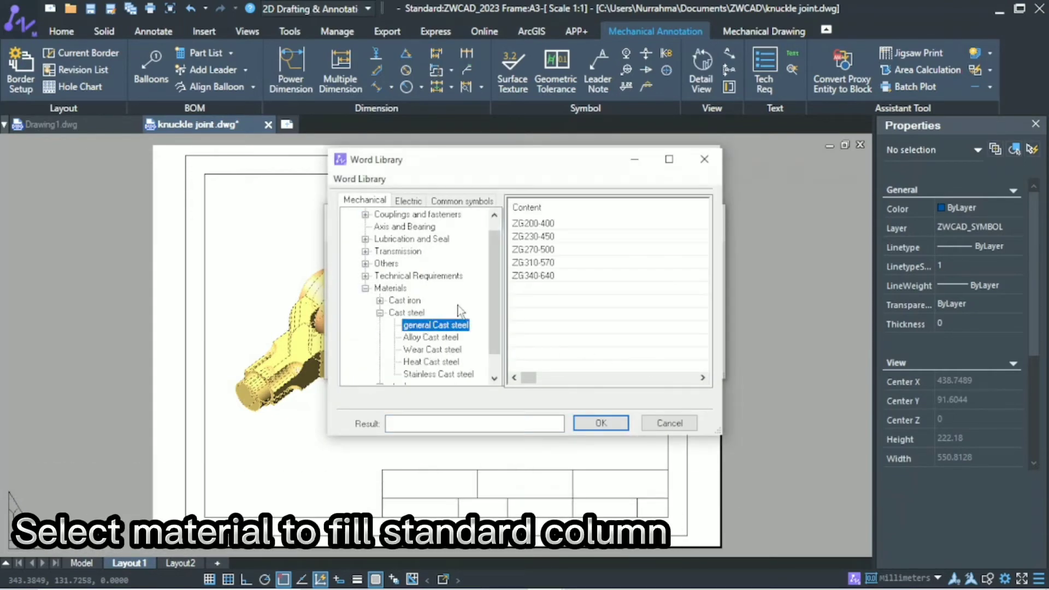
pyautogui.click(554, 223)
pyautogui.click(601, 423)
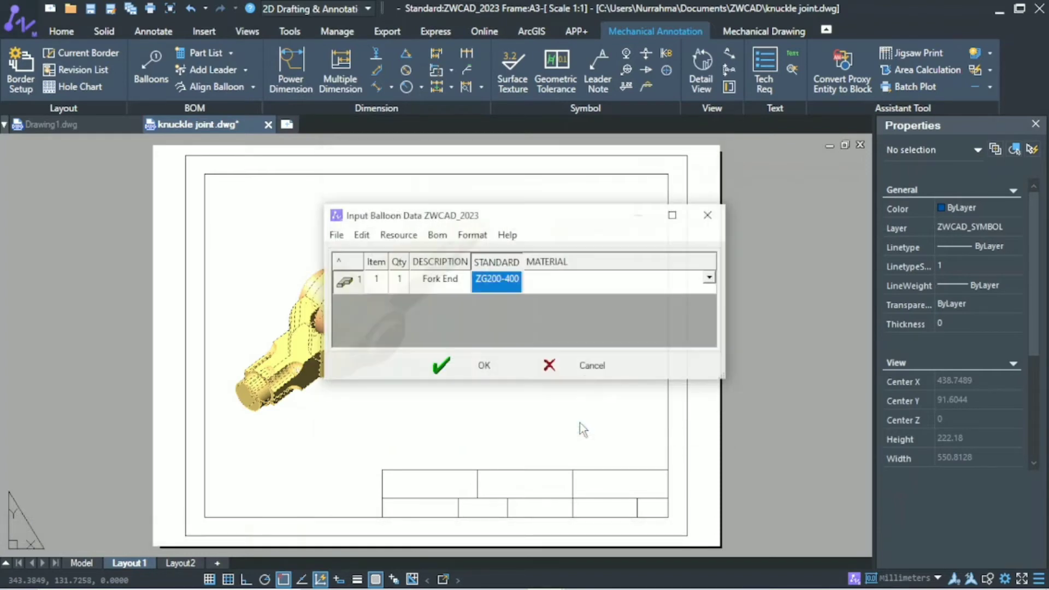
# - Set the Fork End's material to Cast steel from the word library and accept the balloon data
pyautogui.rightClick(597, 281)
pyautogui.click(588, 279)
pyautogui.rightClick(589, 281)
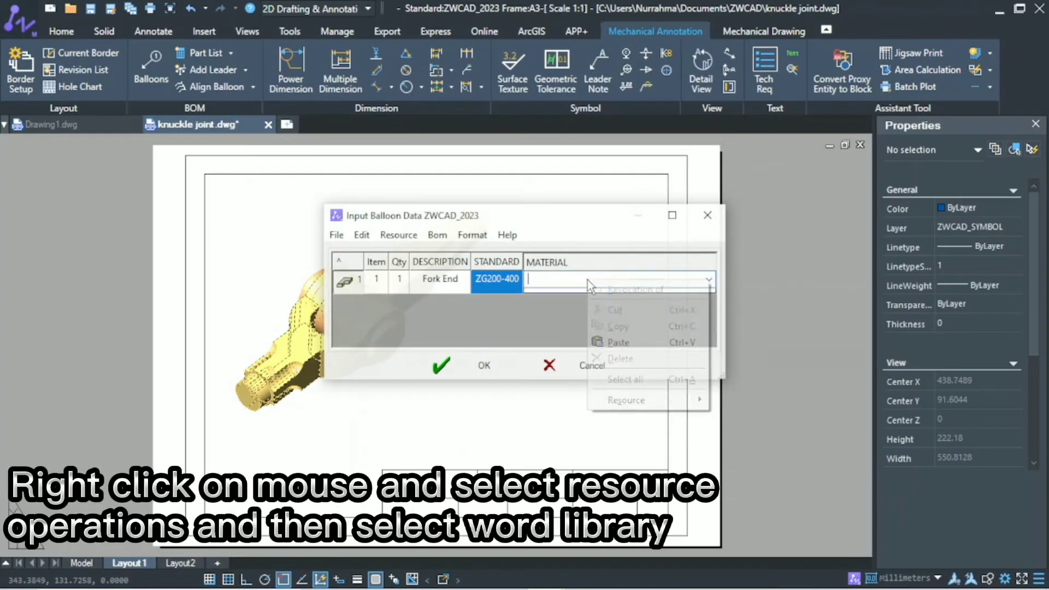
pyautogui.moveTo(628, 399)
pyautogui.click(743, 398)
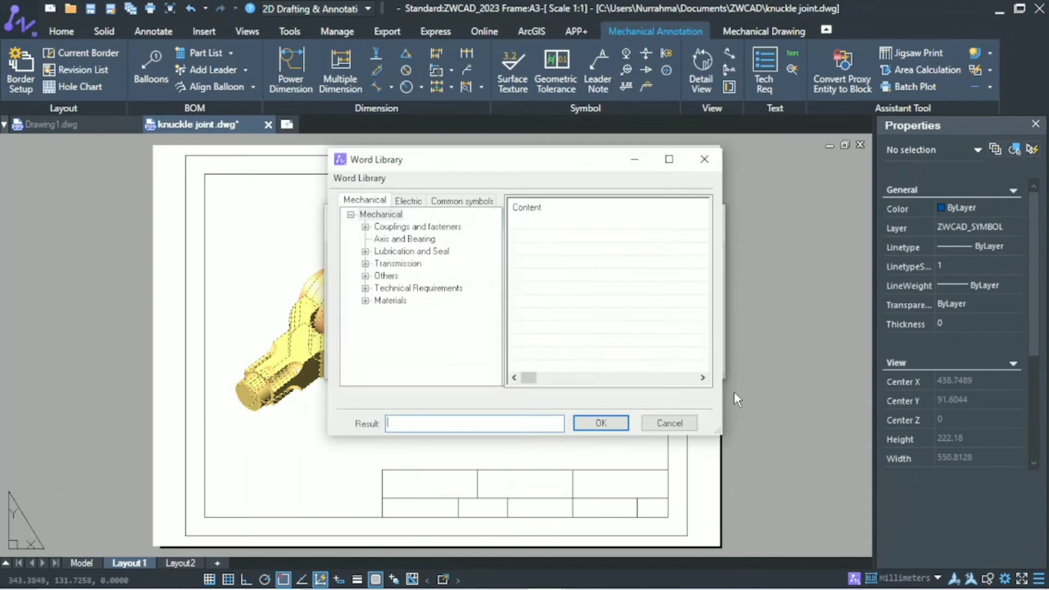
pyautogui.click(364, 301)
pyautogui.doubleClick(403, 325)
pyautogui.click(584, 429)
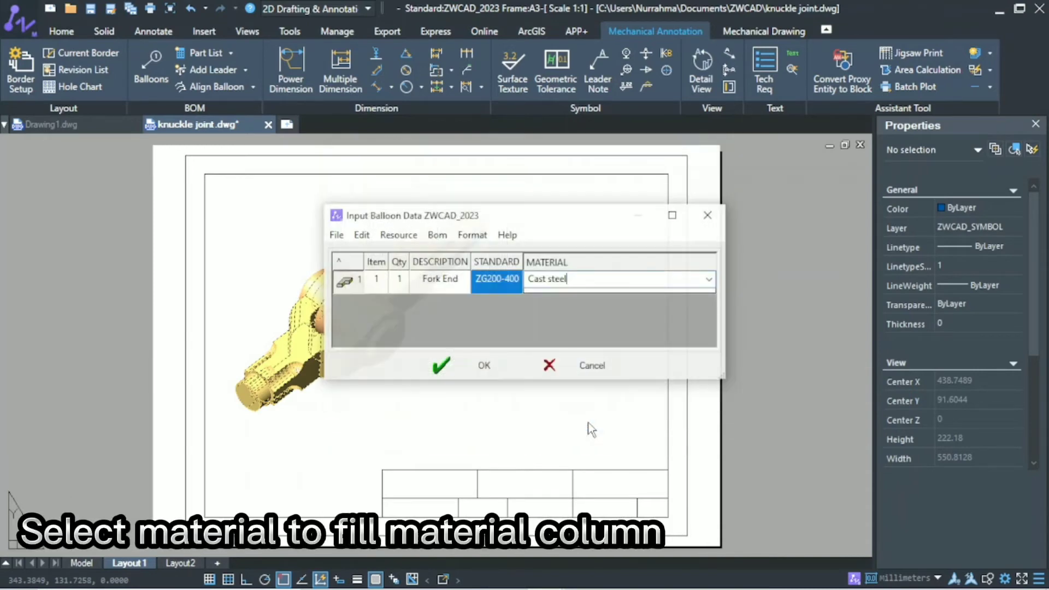
pyautogui.click(483, 366)
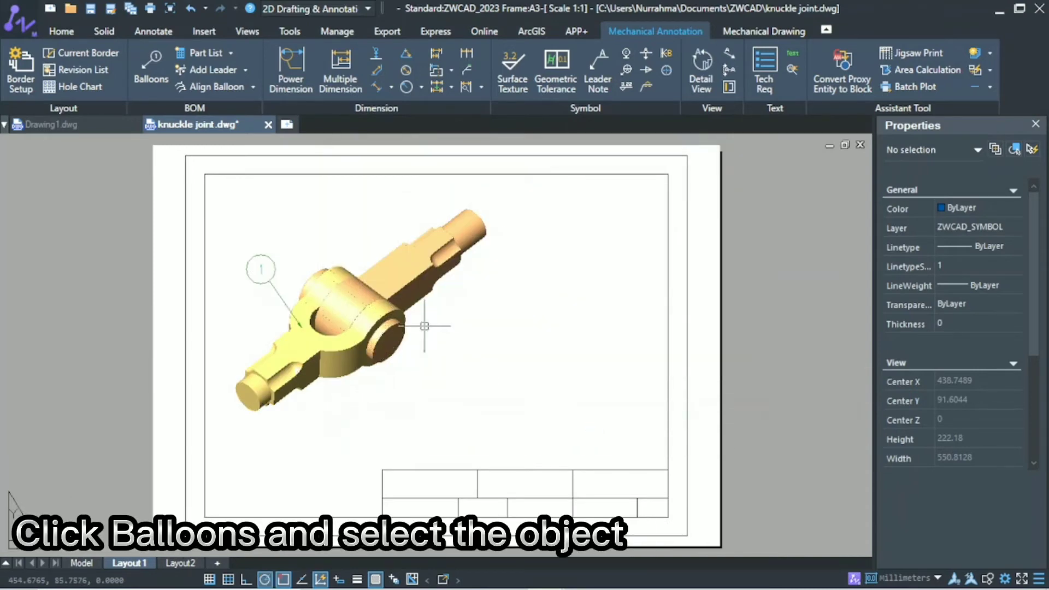
# - Place circular balloon 2 above the orange rod part and enter the description Eye End
pyautogui.click(141, 79)
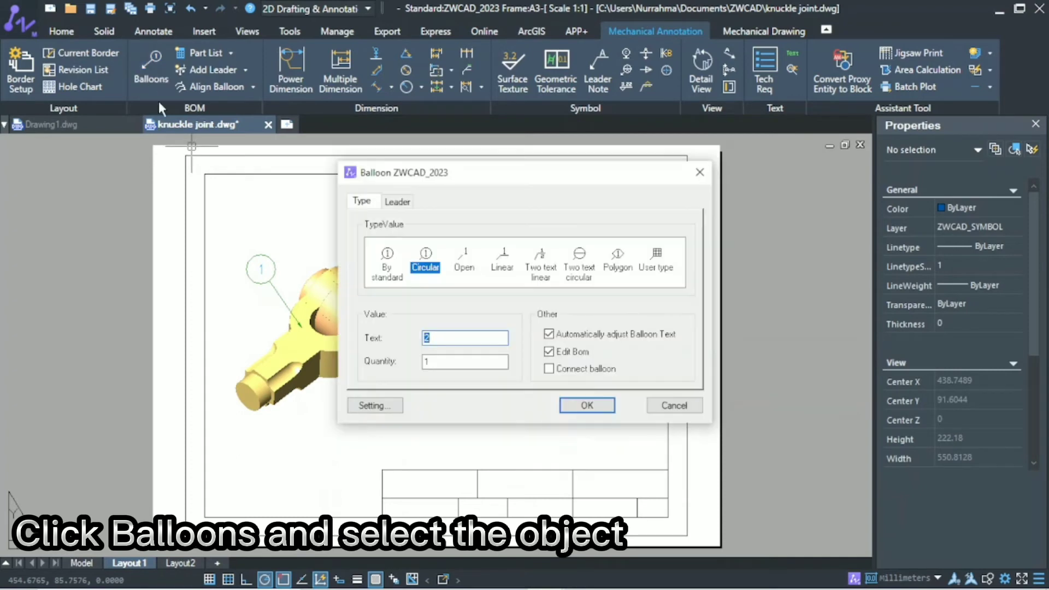
pyautogui.click(570, 407)
pyautogui.click(401, 261)
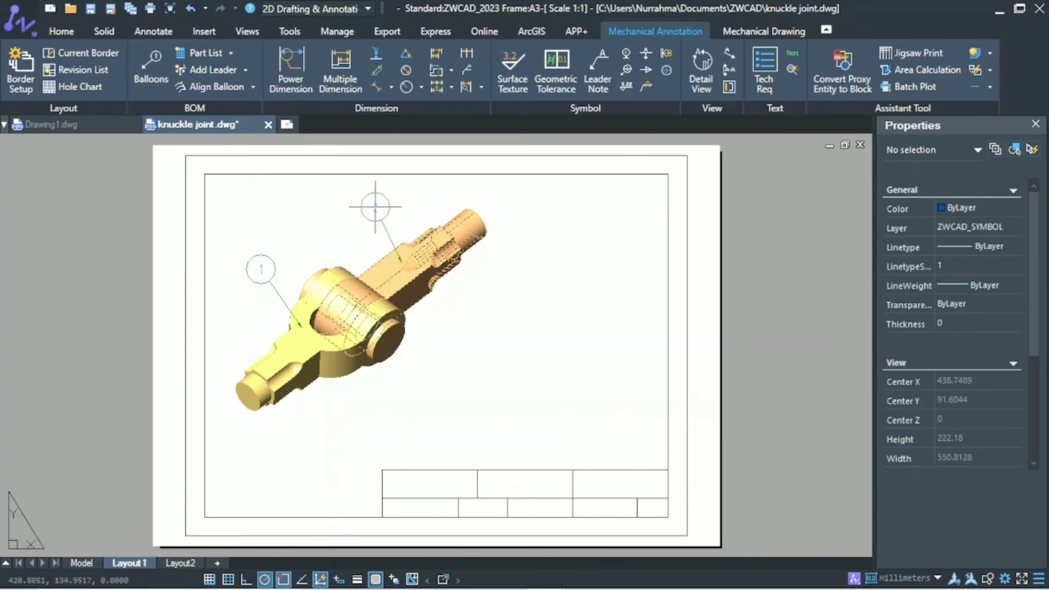
pyautogui.click(370, 209)
pyautogui.click(425, 275)
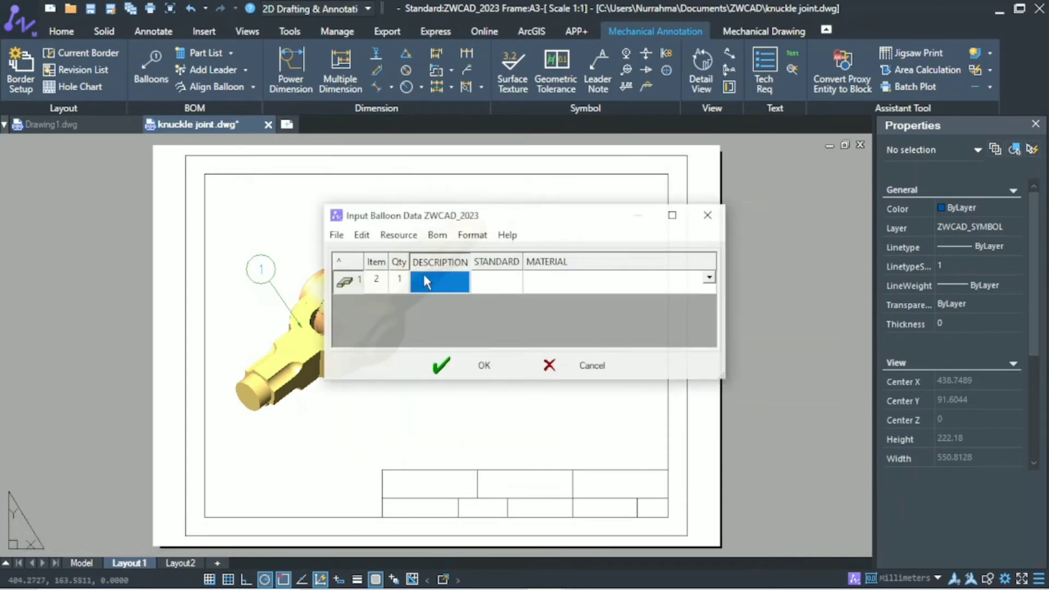
pyautogui.write('Eye End')
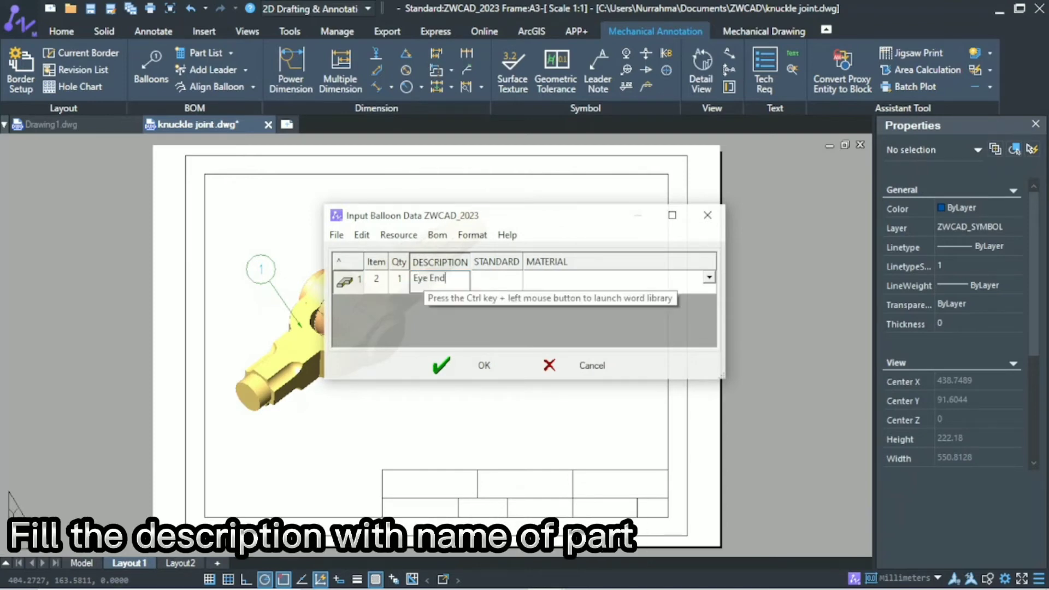
# - Fill the Eye End's standard with HT100 from the gray cast iron entries of the word library
pyautogui.click(484, 278)
pyautogui.rightClick(484, 279)
pyautogui.moveTo(540, 356)
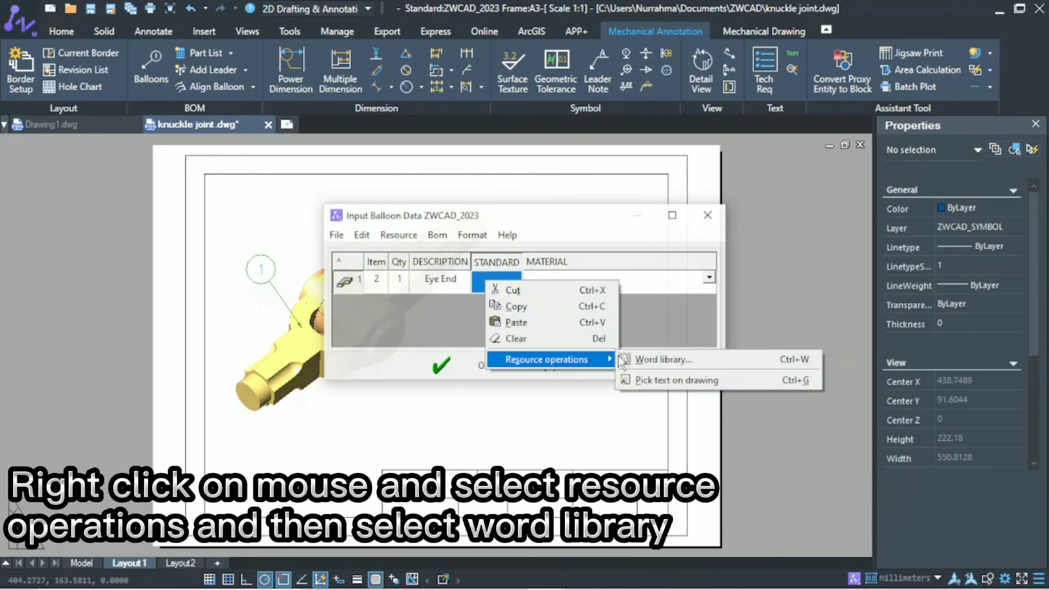
pyautogui.click(705, 359)
pyautogui.click(364, 298)
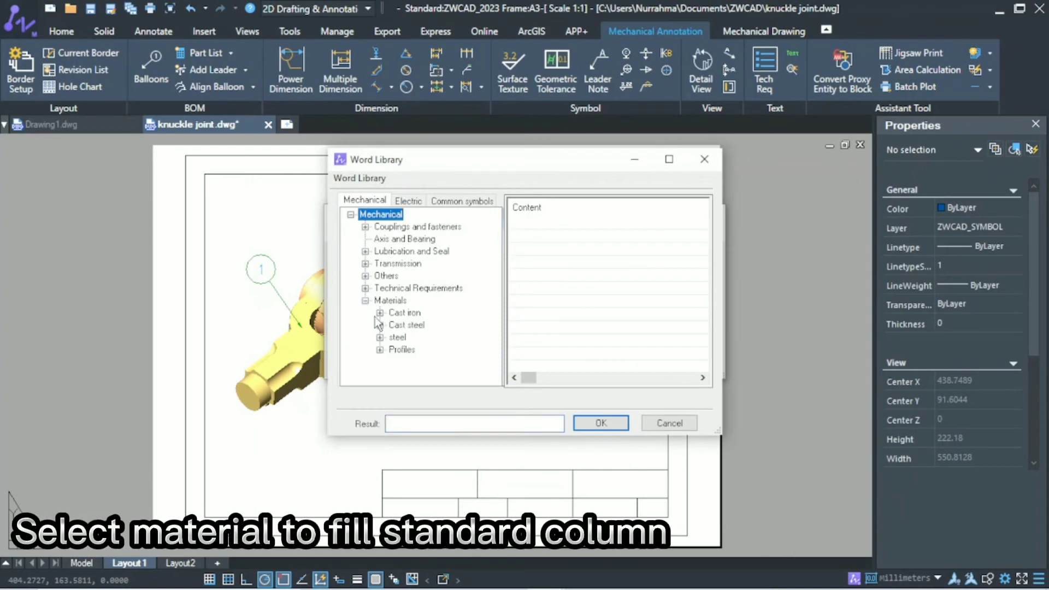
pyautogui.click(380, 314)
pyautogui.click(428, 313)
pyautogui.click(535, 223)
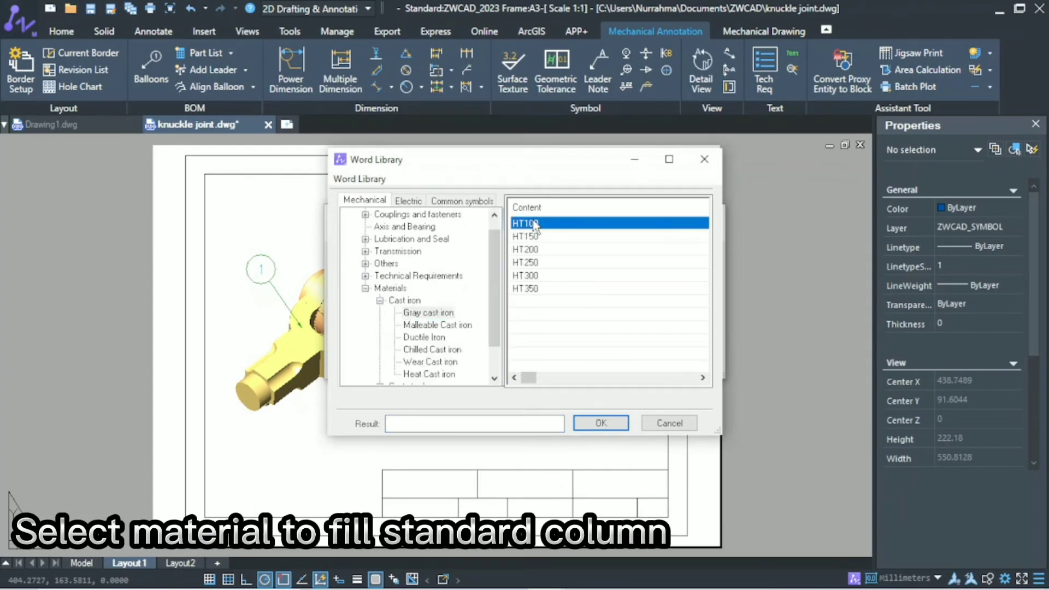
pyautogui.click(583, 424)
# - Set the Eye End's material to Cast iron from the word library and accept the balloon data
pyautogui.click(580, 280)
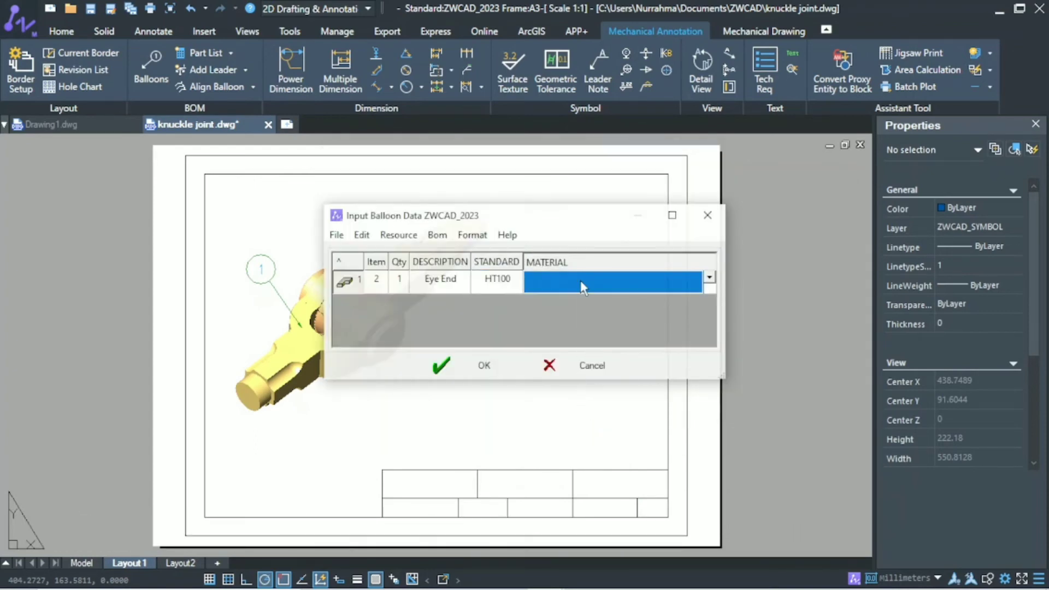
pyautogui.rightClick(581, 282)
pyautogui.moveTo(642, 360)
pyautogui.click(734, 356)
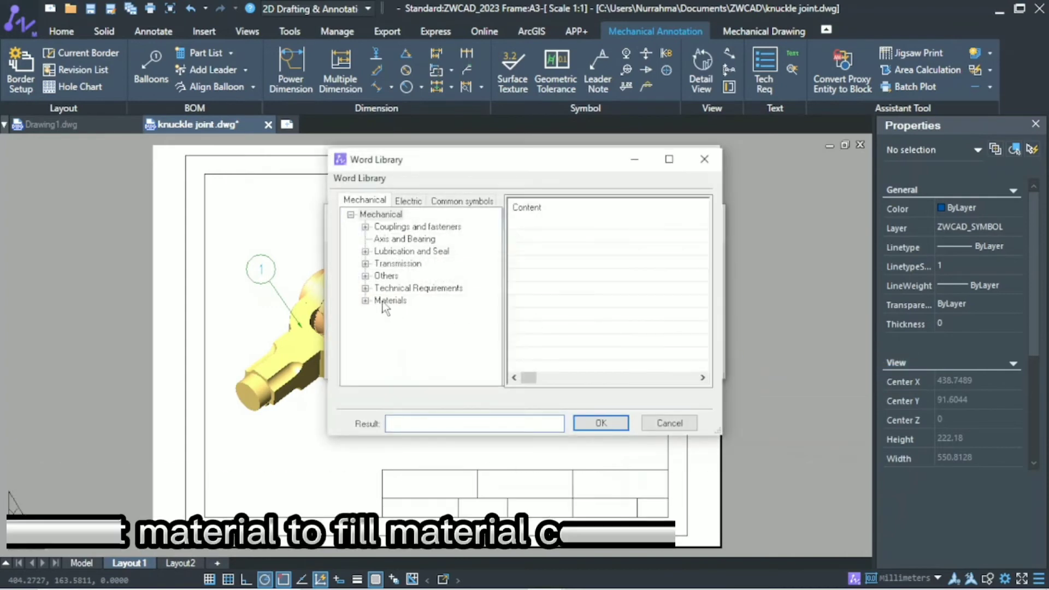
pyautogui.click(365, 301)
pyautogui.doubleClick(405, 314)
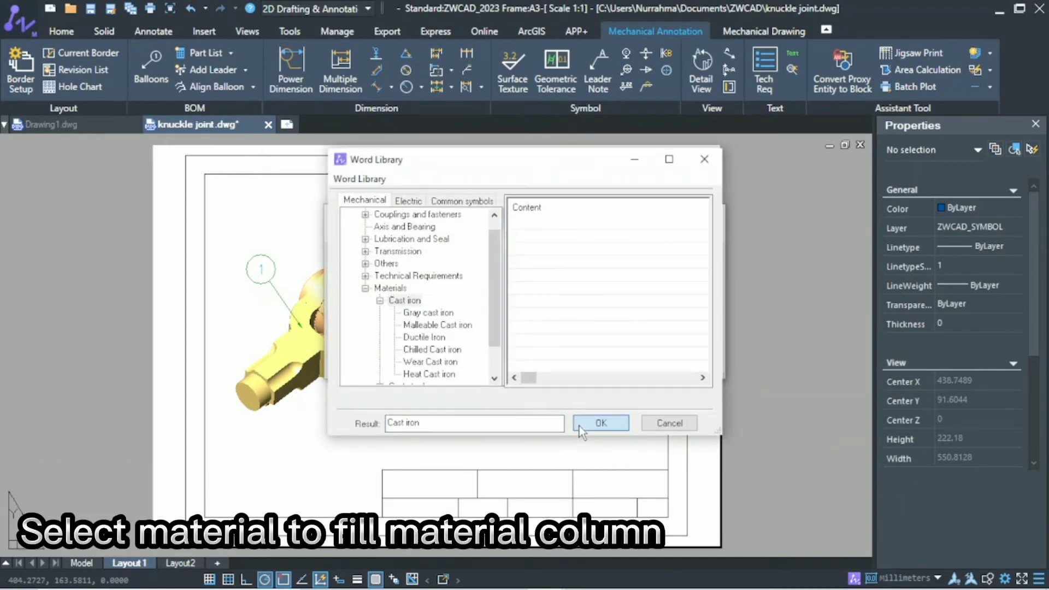
pyautogui.click(580, 428)
pyautogui.click(491, 366)
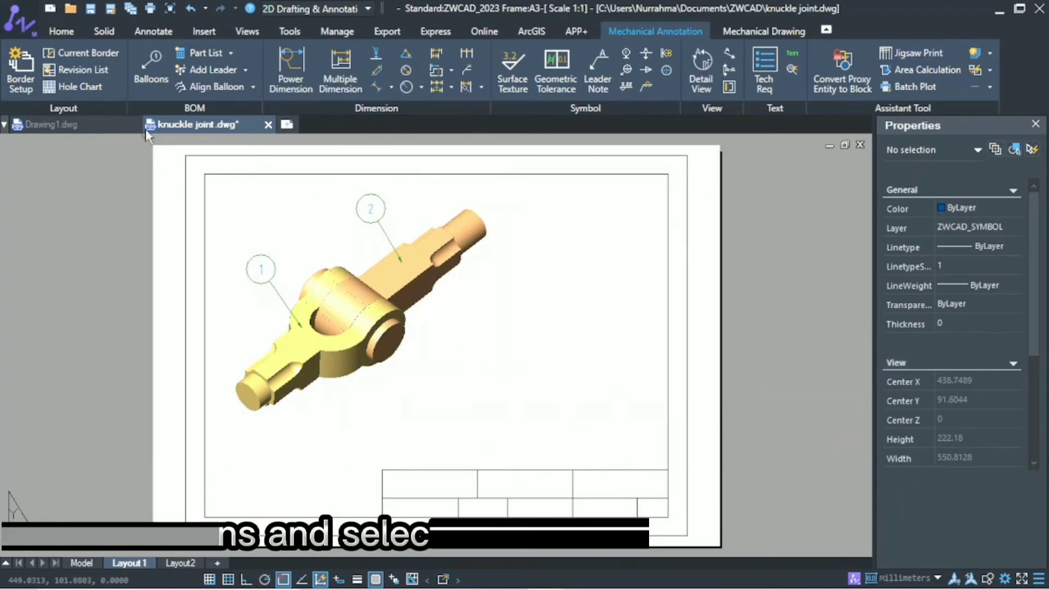
# - Place circular balloon 3 on the joint's pin, between balloons 1 and 2, and enter the description Knuckle Pin
pyautogui.click(149, 80)
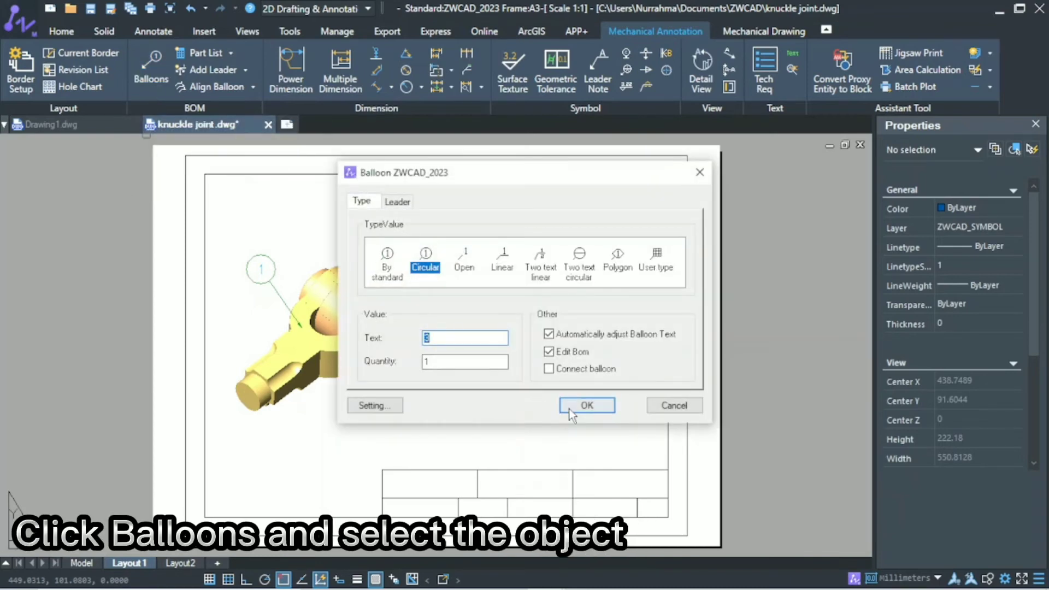
pyautogui.click(569, 410)
pyautogui.scroll(2, 387, 339)
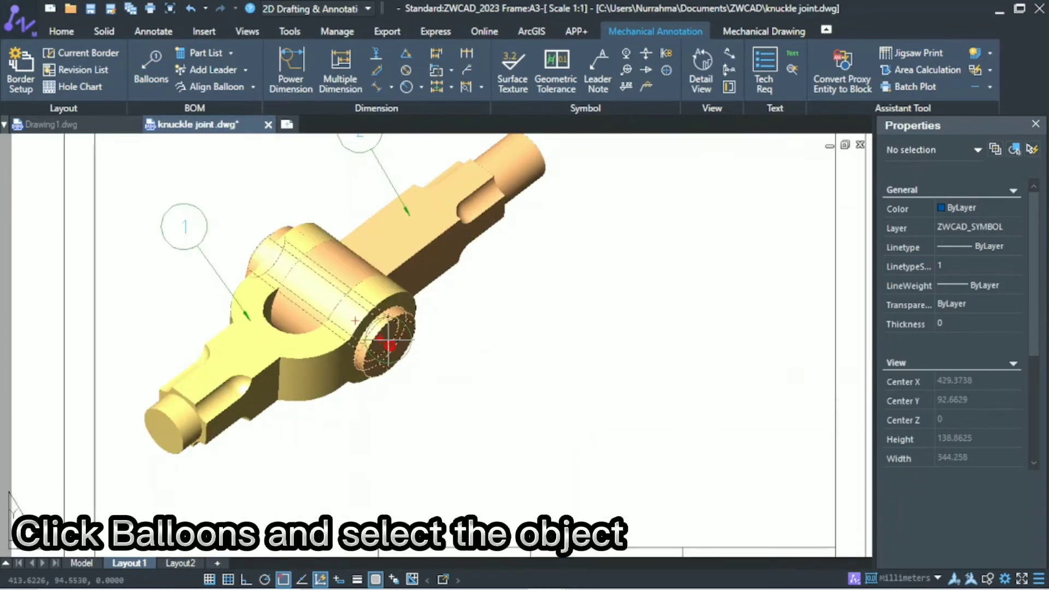
pyautogui.moveTo(288, 194); pyautogui.dragTo(318, 266, button='middle')
pyautogui.click(319, 247)
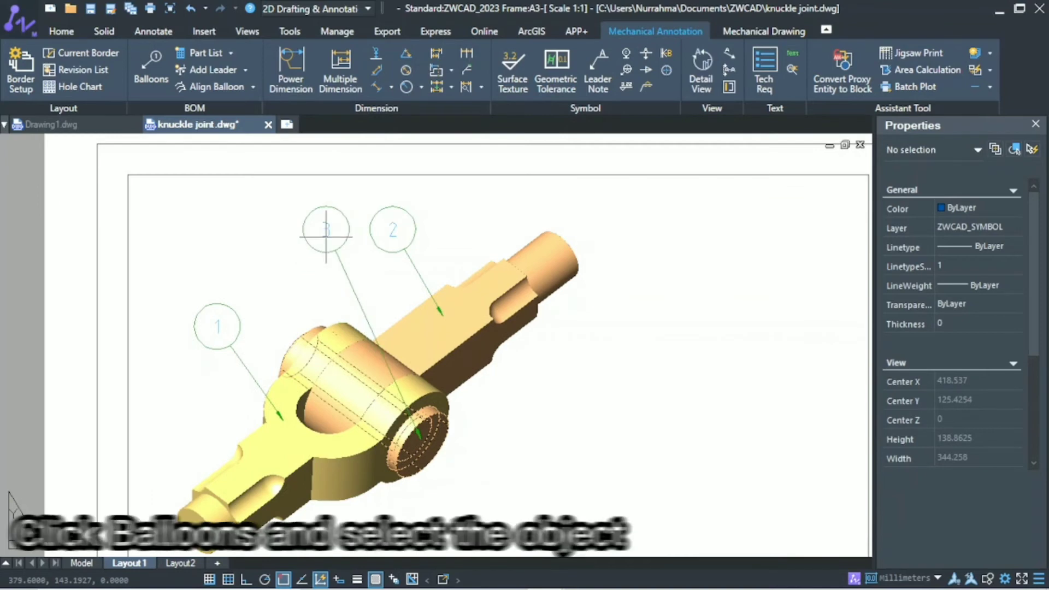
pyautogui.write('Kn')
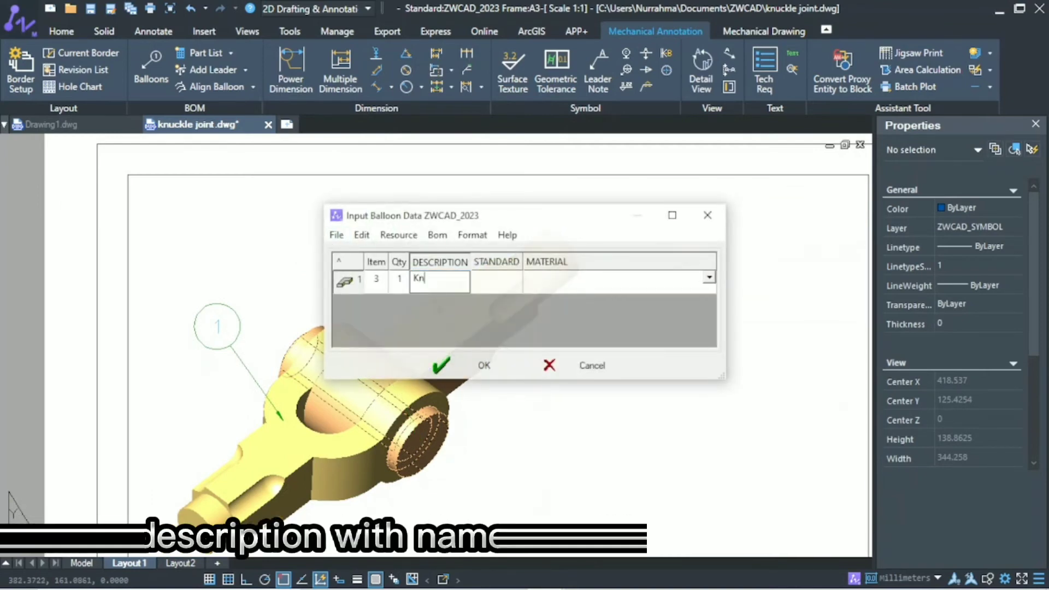
pyautogui.write('uckle Pin')
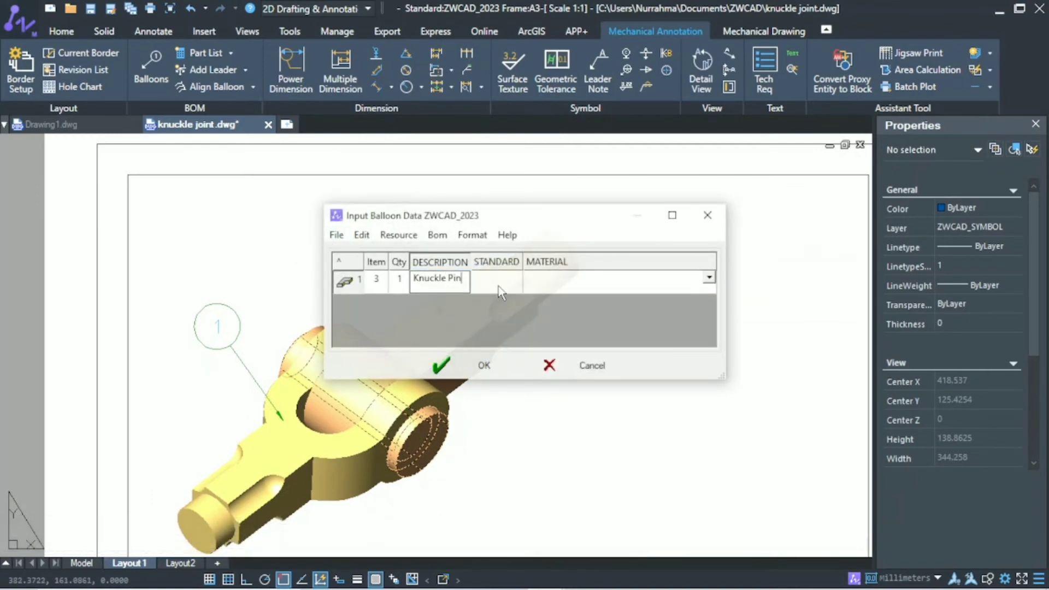
# - Fill the Knuckle Pin's standard with Q195 from the ordinary carbon steel entries of the word library
pyautogui.click(497, 281)
pyautogui.rightClick(497, 284)
pyautogui.moveTo(563, 364)
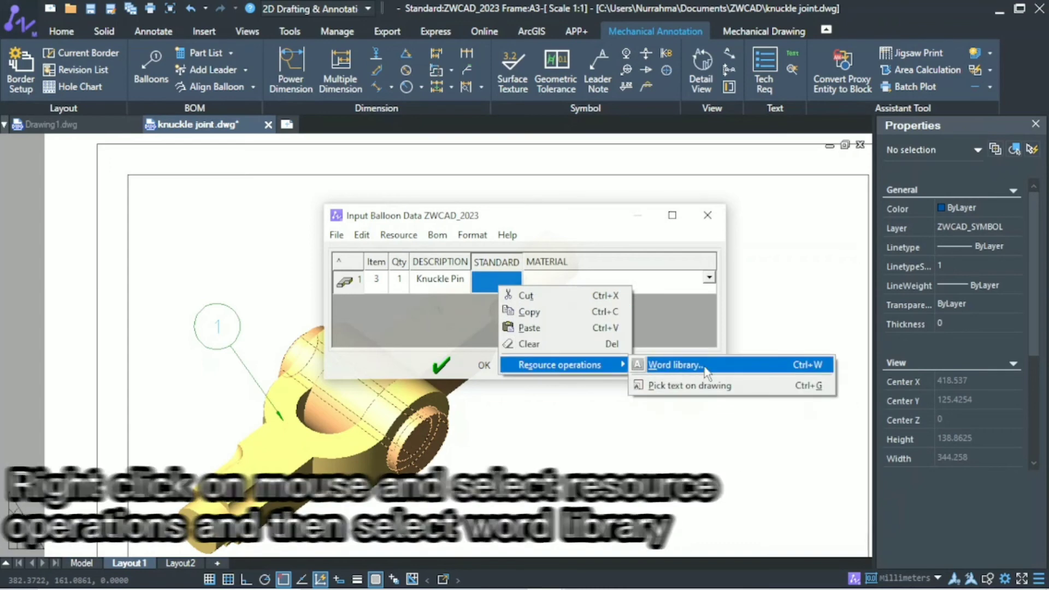
pyautogui.click(687, 364)
pyautogui.click(365, 300)
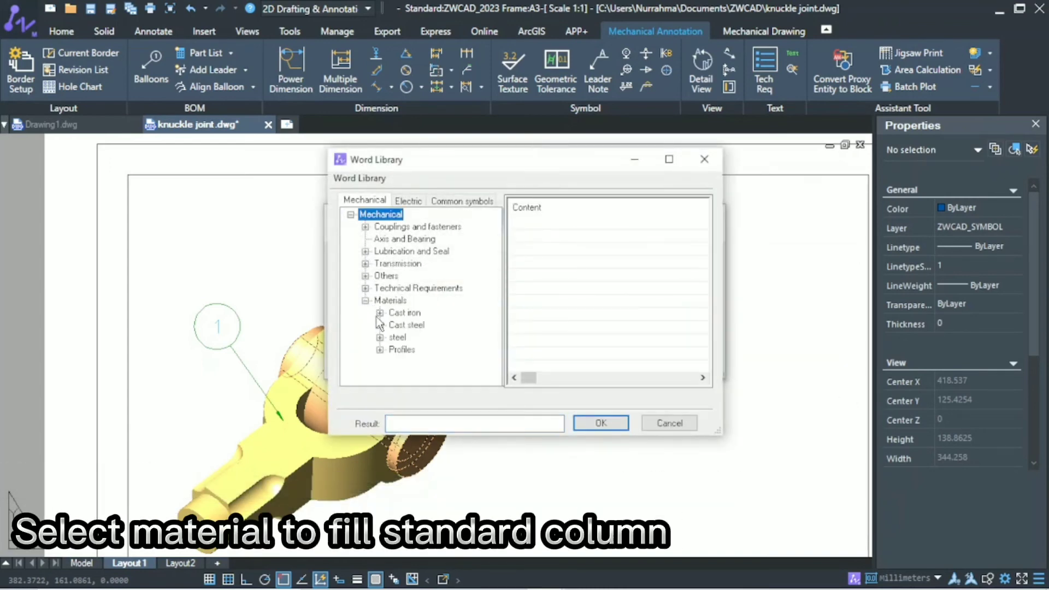
pyautogui.click(379, 337)
pyautogui.click(421, 264)
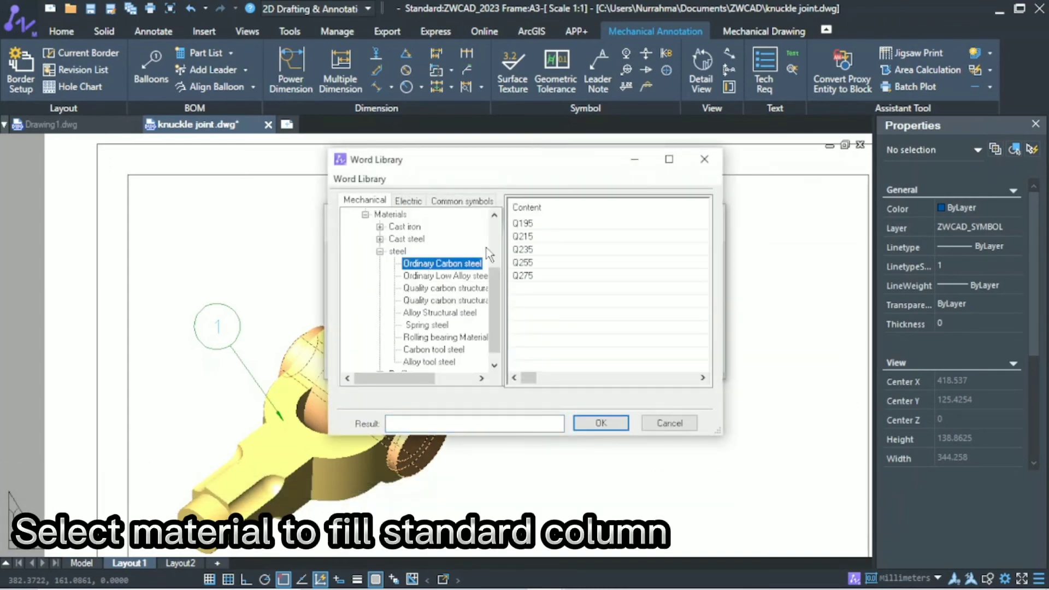
pyautogui.doubleClick(542, 224)
pyautogui.click(583, 421)
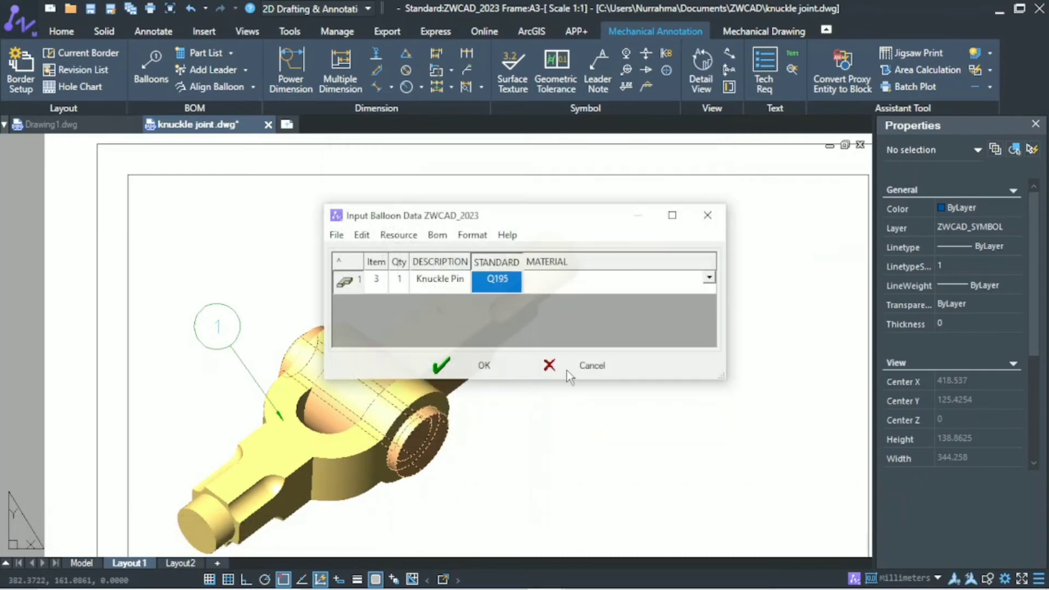
# - Set the Knuckle Pin's material to steel from the word library
pyautogui.click(568, 281)
pyautogui.rightClick(567, 281)
pyautogui.moveTo(655, 363)
pyautogui.click(757, 362)
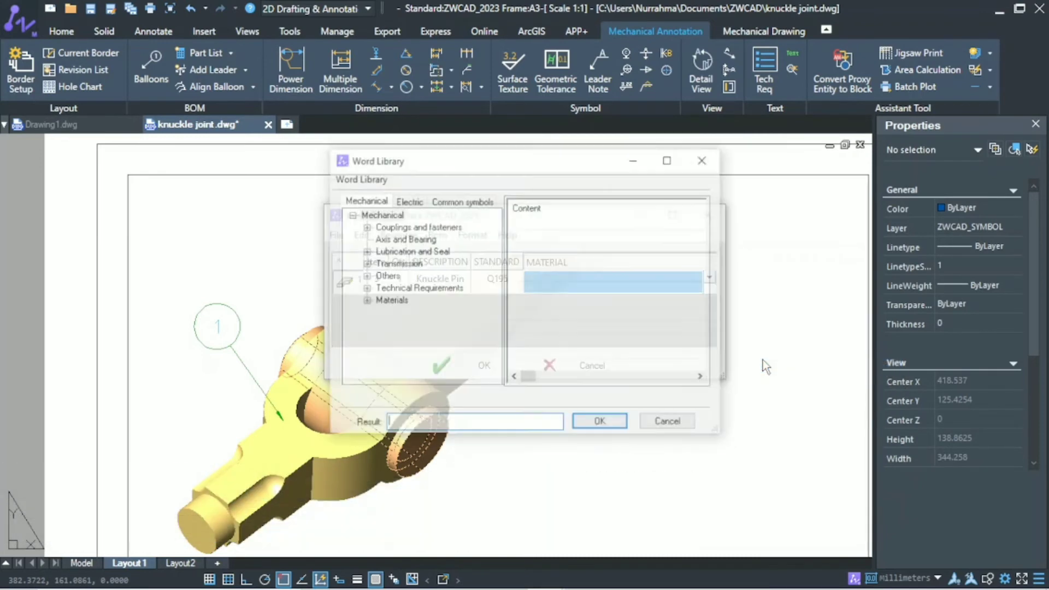
pyautogui.click(365, 299)
pyautogui.click(397, 338)
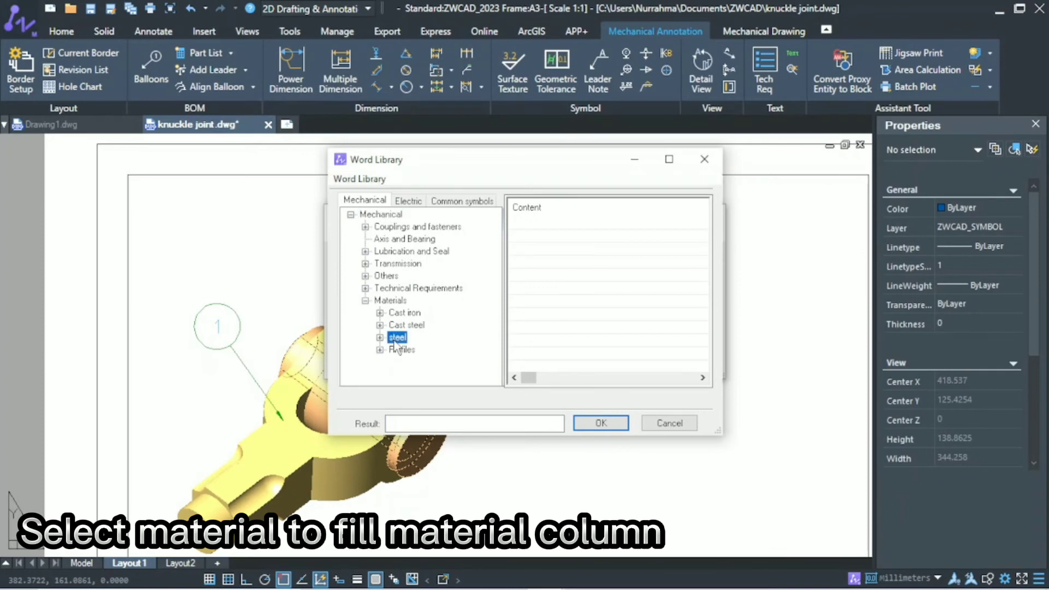
pyautogui.doubleClick(397, 339)
pyautogui.click(600, 422)
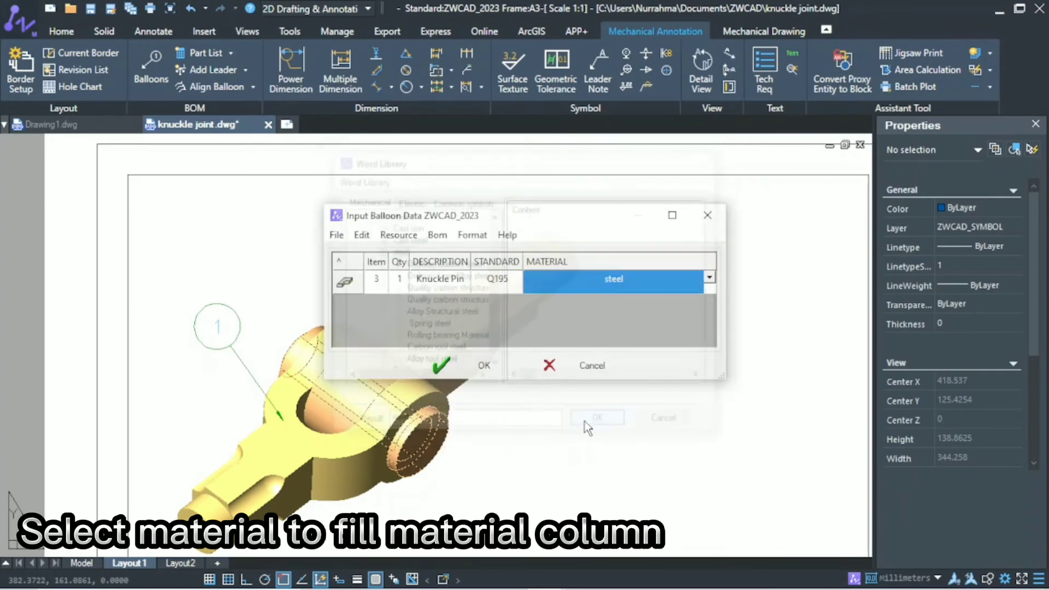
# - Capitalise the Knuckle Pin's material entry as Steel and accept the balloon data
pyautogui.click(603, 282)
pyautogui.click(535, 282)
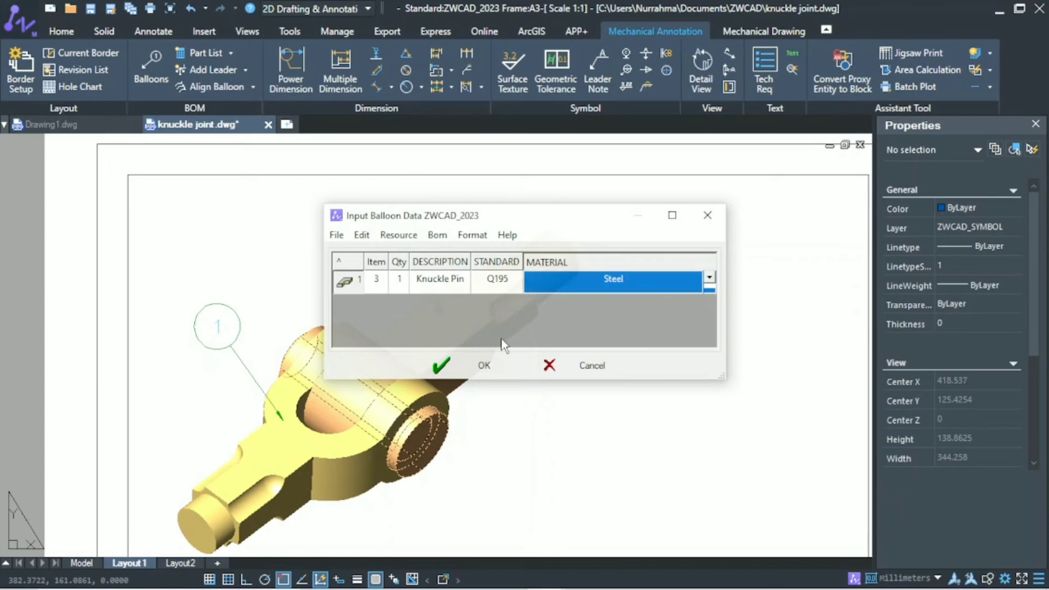
pyautogui.click(496, 364)
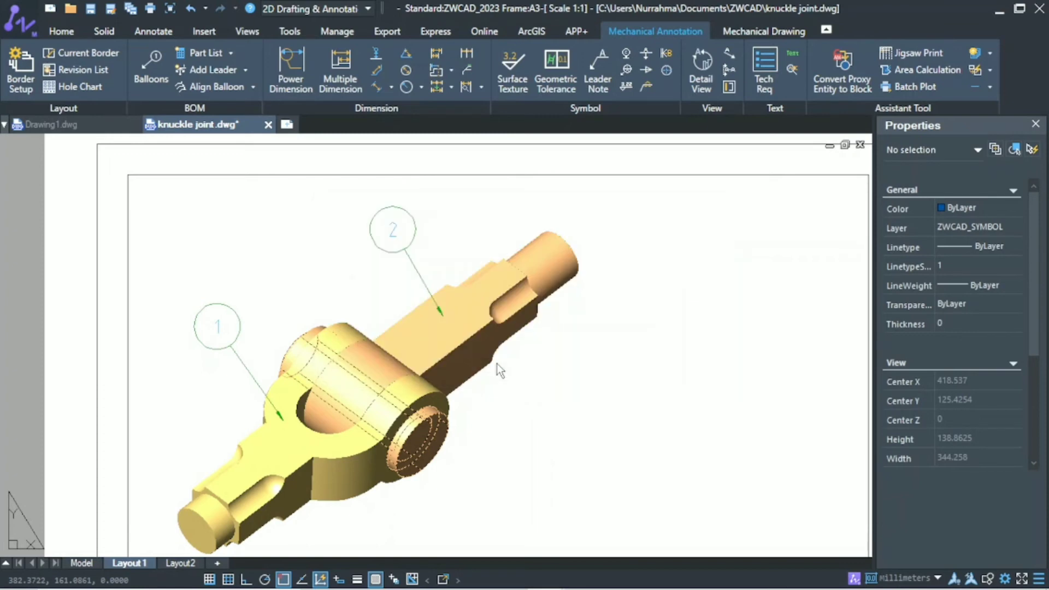
# - Place circular balloon 4 on the collar at the pin's far end, between balloons 1 and 3, and enter the description Collar
pyautogui.click(156, 84)
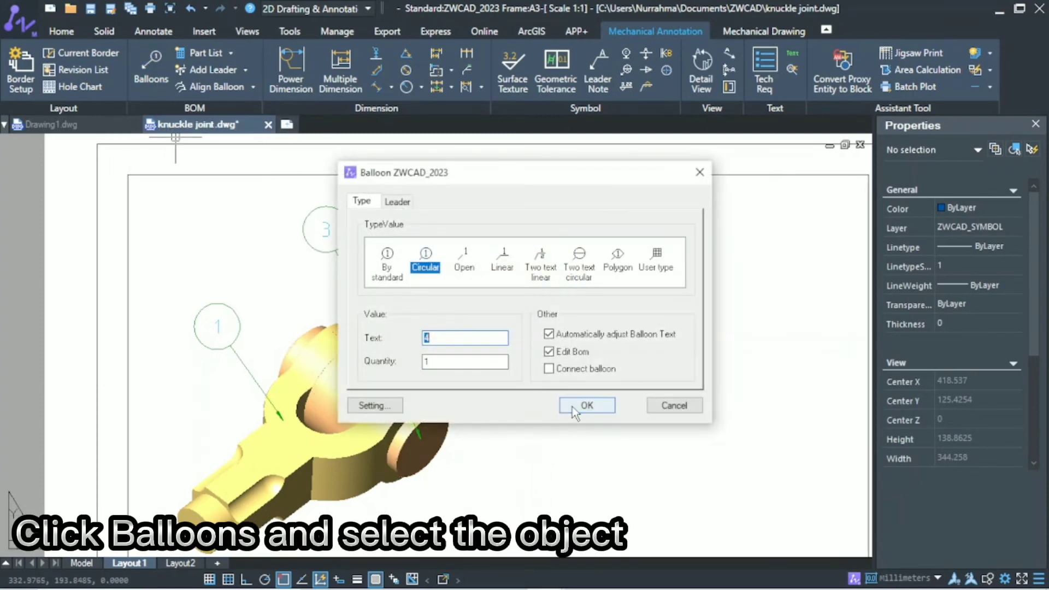
pyautogui.click(571, 405)
pyautogui.scroll(2, 312, 331)
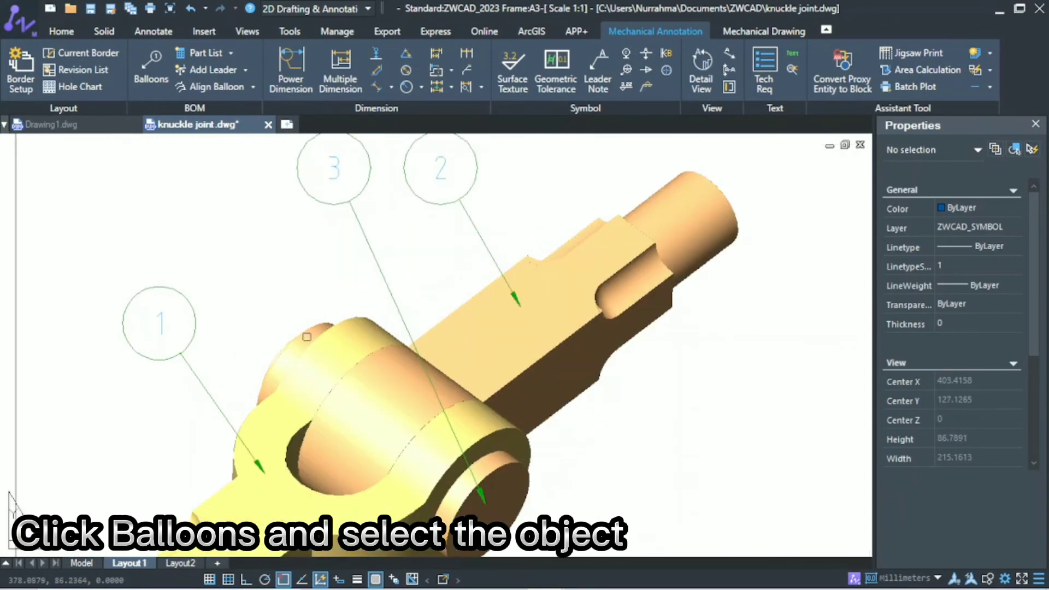
pyautogui.click(309, 341)
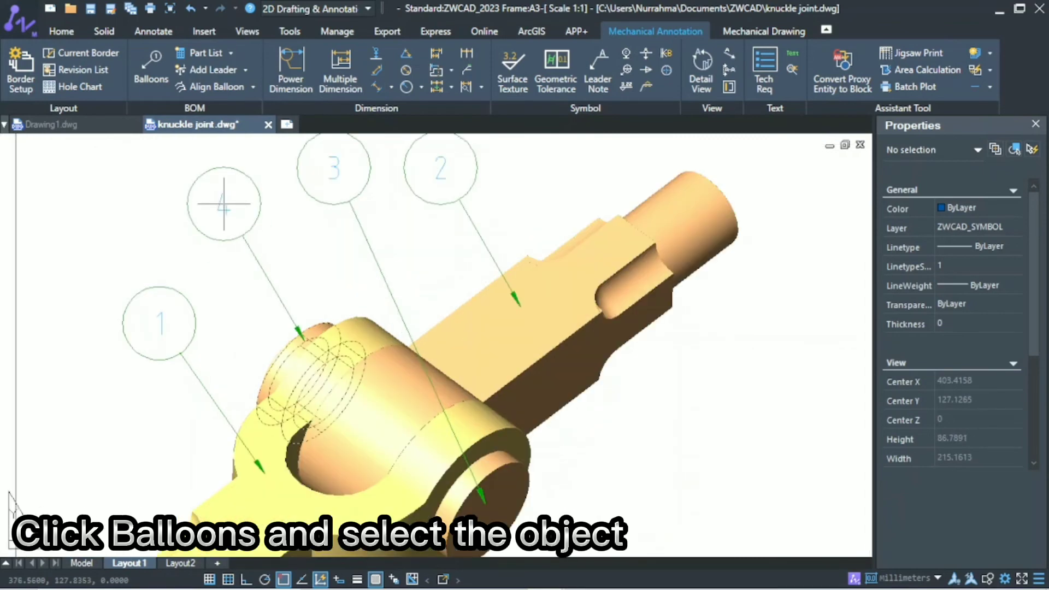
pyautogui.click(224, 203)
pyautogui.click(428, 285)
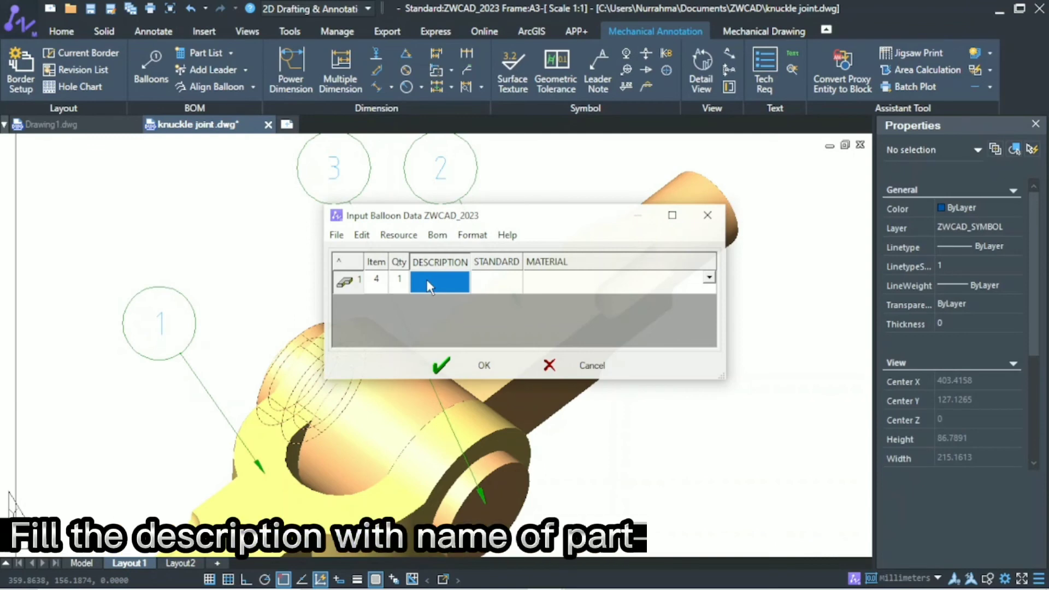
pyautogui.click(427, 280)
pyautogui.write('Collar')
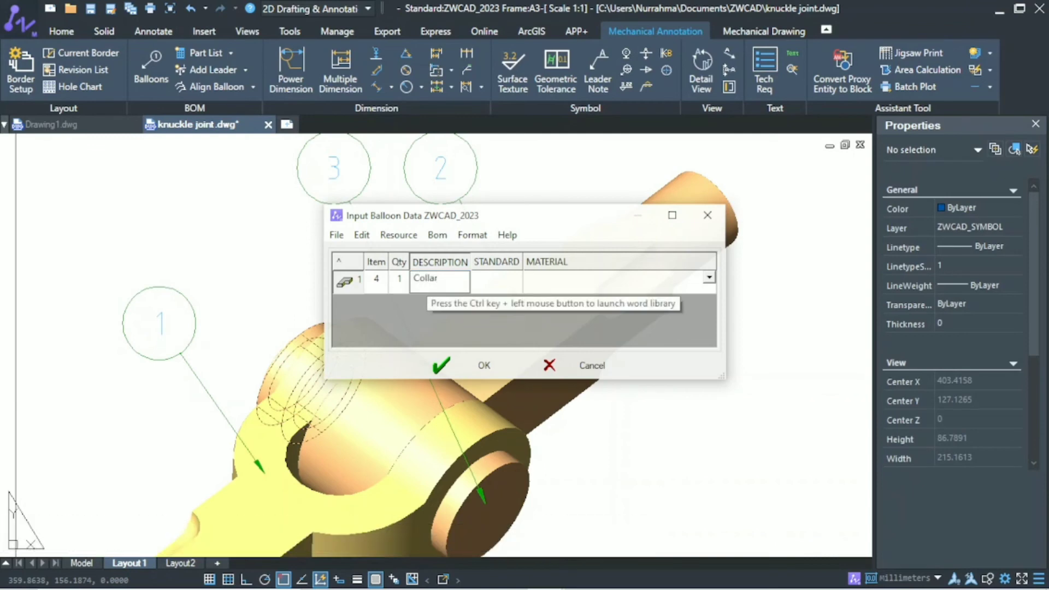
# - Fill the Collar's standard with HT150 from the gray cast iron entries of the word library
pyautogui.click(490, 279)
pyautogui.rightClick(490, 279)
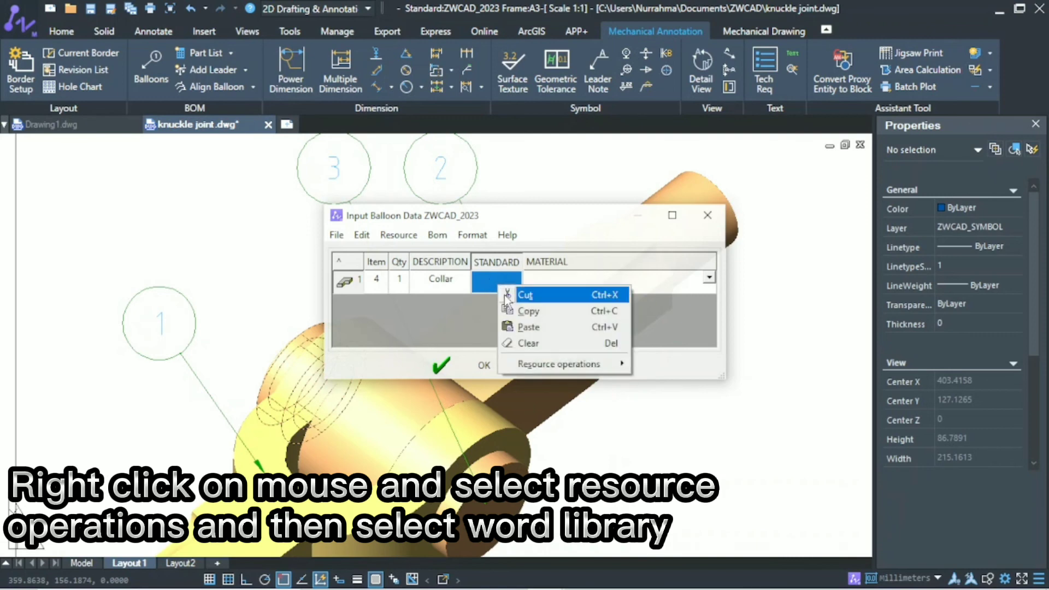
pyautogui.moveTo(563, 362)
pyautogui.click(710, 366)
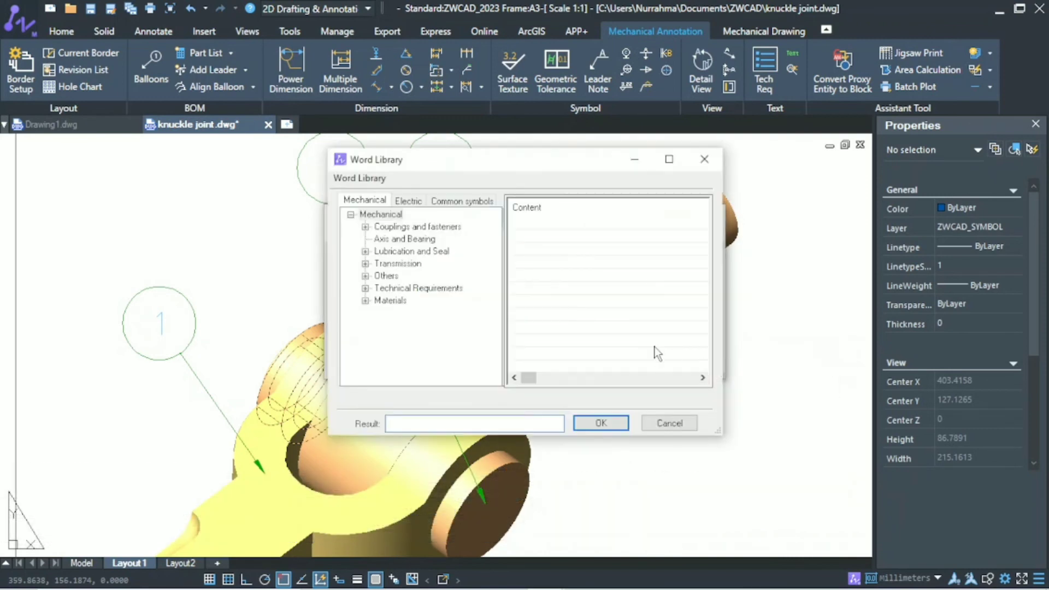
pyautogui.click(364, 300)
pyautogui.click(379, 312)
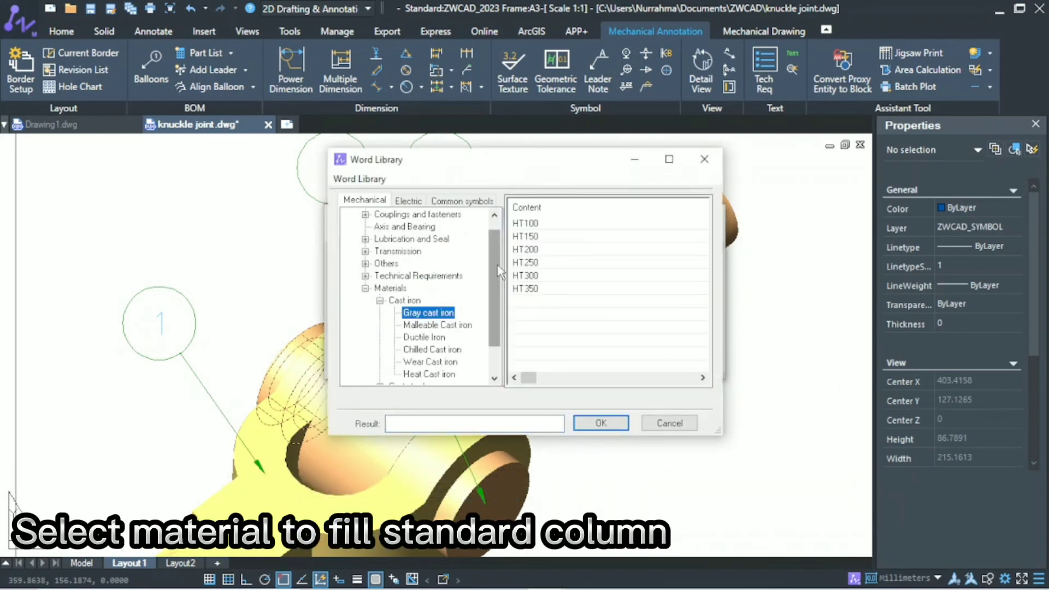
pyautogui.click(538, 237)
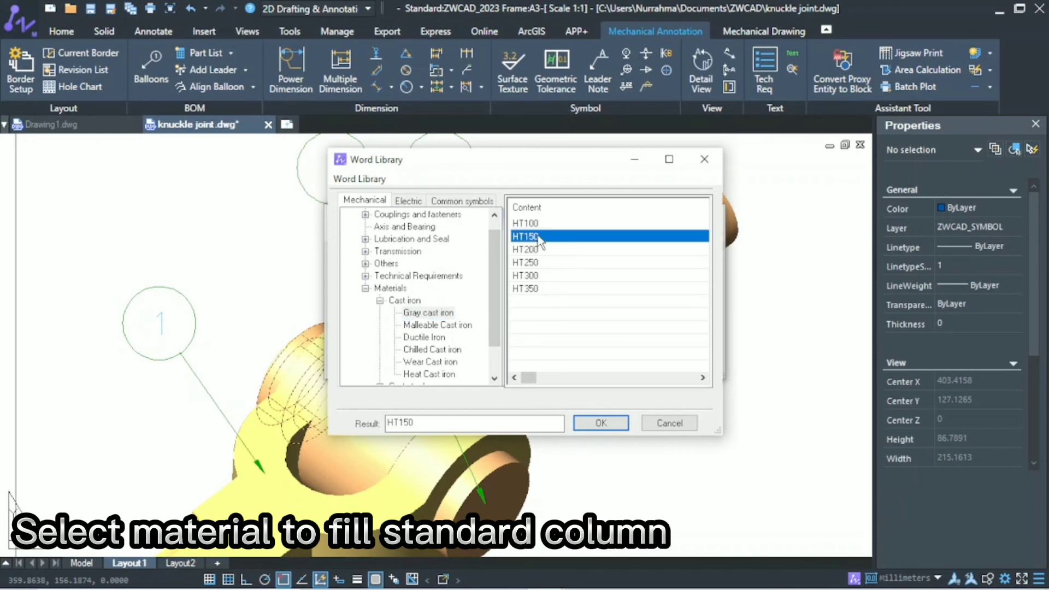
pyautogui.click(584, 420)
# - Set the Collar's material to Cast iron from the word library and accept the balloon data
pyautogui.click(575, 283)
pyautogui.rightClick(577, 283)
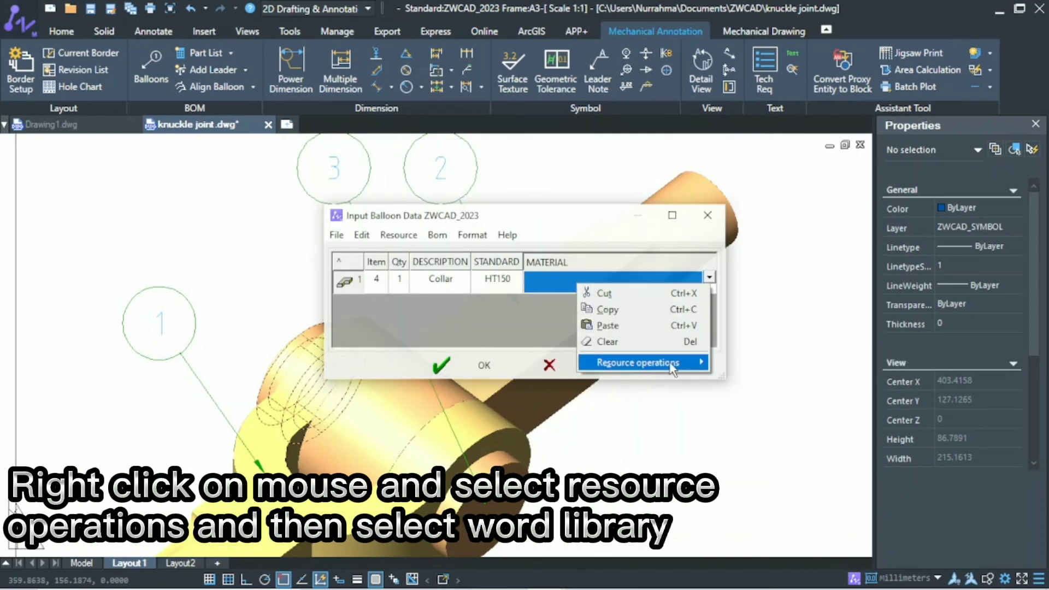
pyautogui.moveTo(655, 362)
pyautogui.click(726, 363)
pyautogui.click(365, 300)
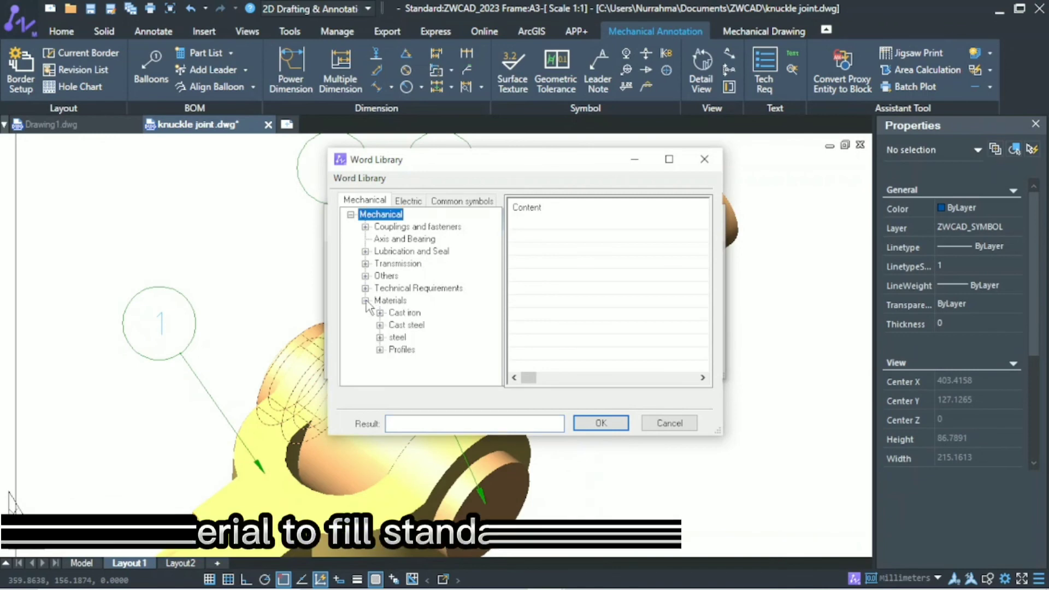
pyautogui.doubleClick(405, 313)
pyautogui.click(587, 424)
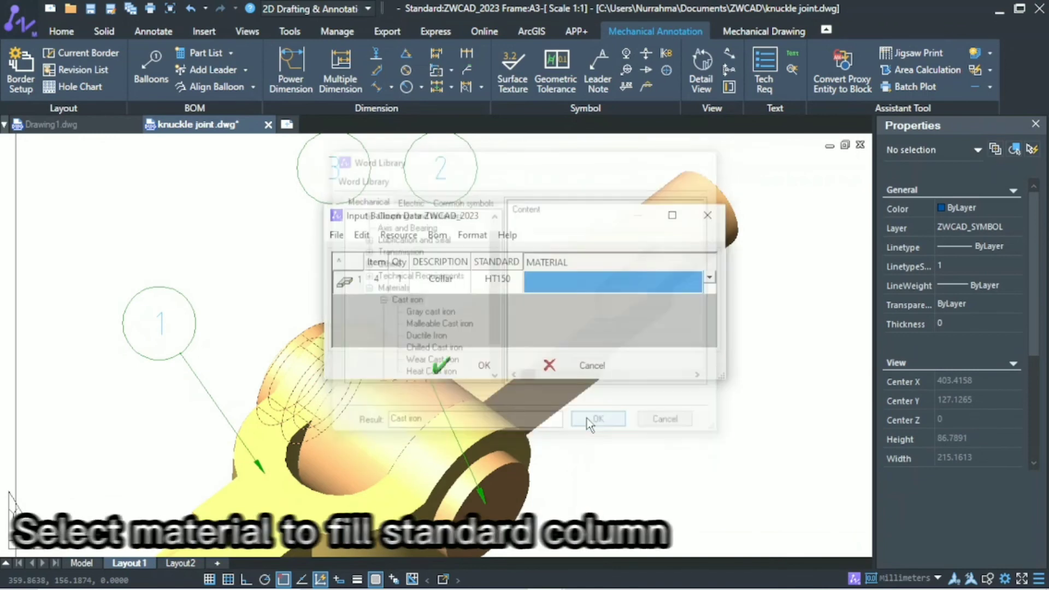
pyautogui.click(495, 367)
# - Review the BOM data for the description, standard and material of all ballooned parts, and close it
pyautogui.scroll(-2, 494, 366)
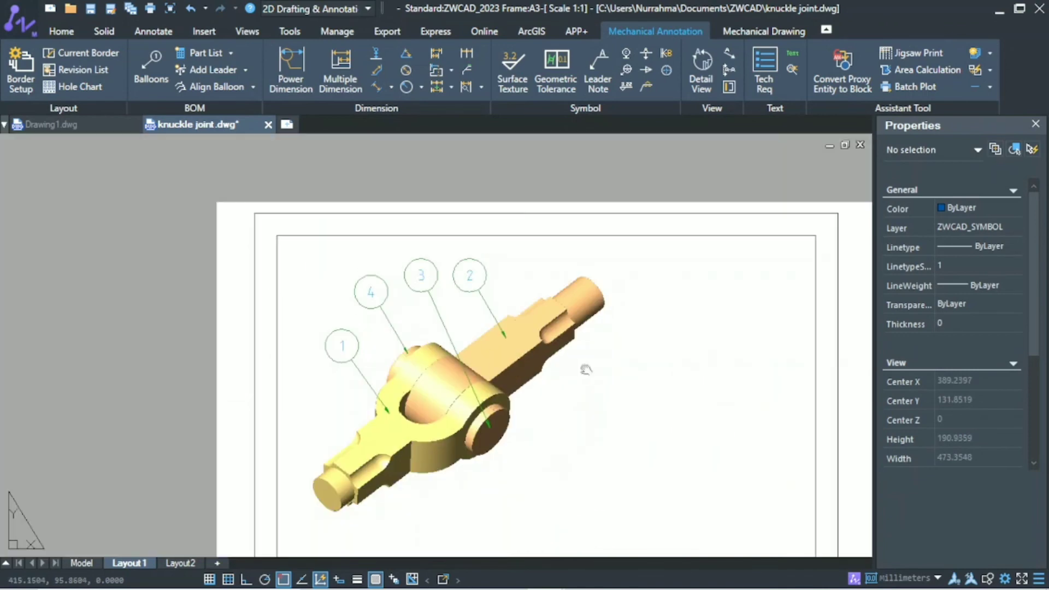
pyautogui.moveTo(586, 370)
pyautogui.mouseDown(button='middle')
pyautogui.moveTo(544, 316)
pyautogui.moveTo(495, 294)
pyautogui.mouseUp(button='middle')
pyautogui.scroll(-1, 543, 315)
pyautogui.scroll(1, 512, 309)
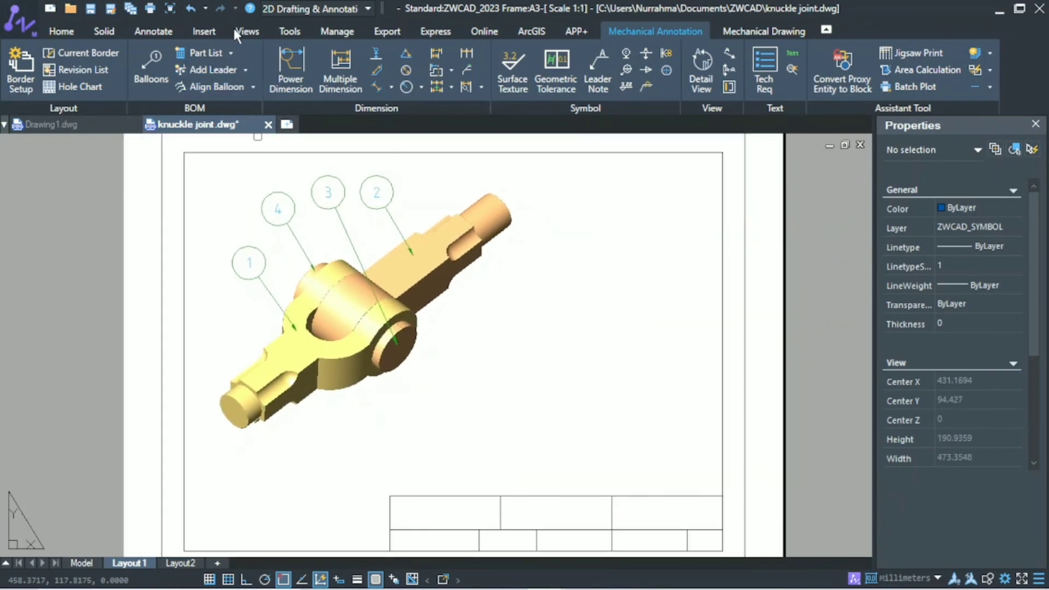
pyautogui.click(232, 52)
pyautogui.click(232, 75)
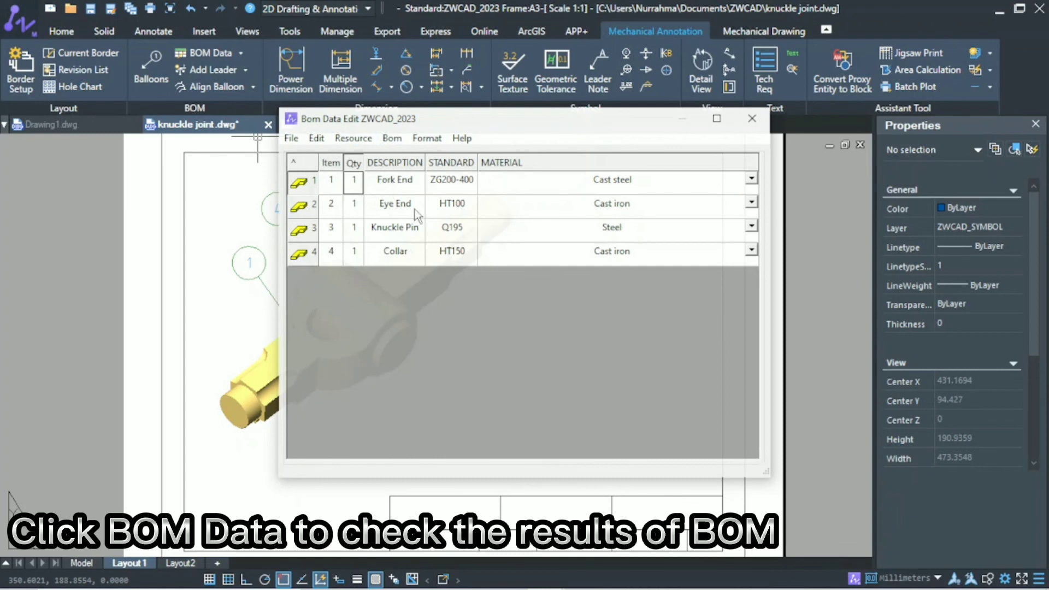
pyautogui.click(752, 118)
# - Insert the part list directly above the title block, aligned to the frame's inner edge
pyautogui.click(242, 53)
pyautogui.click(245, 105)
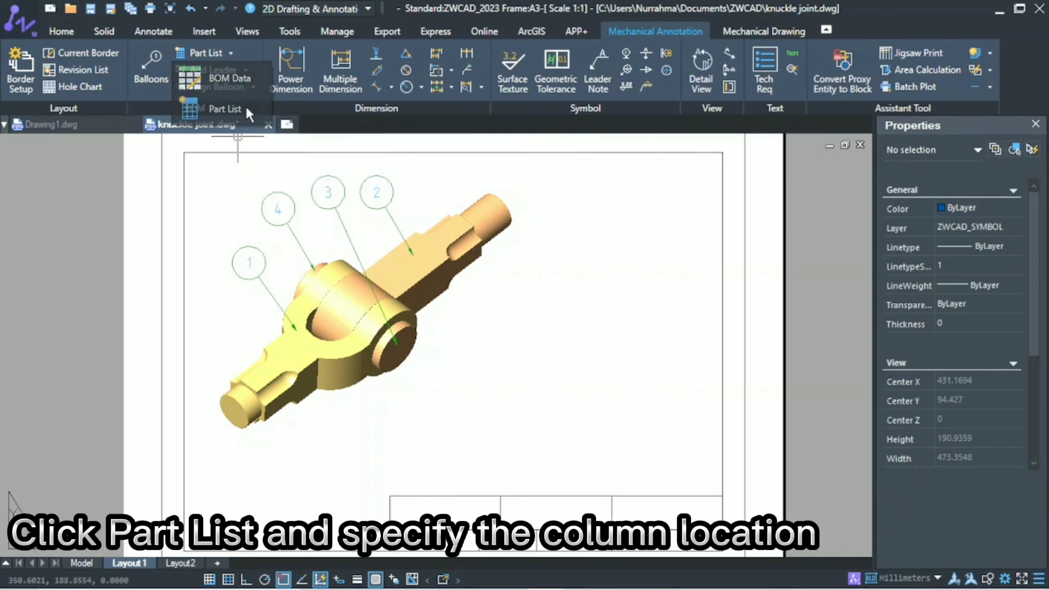
pyautogui.click(722, 496)
pyautogui.click(719, 360)
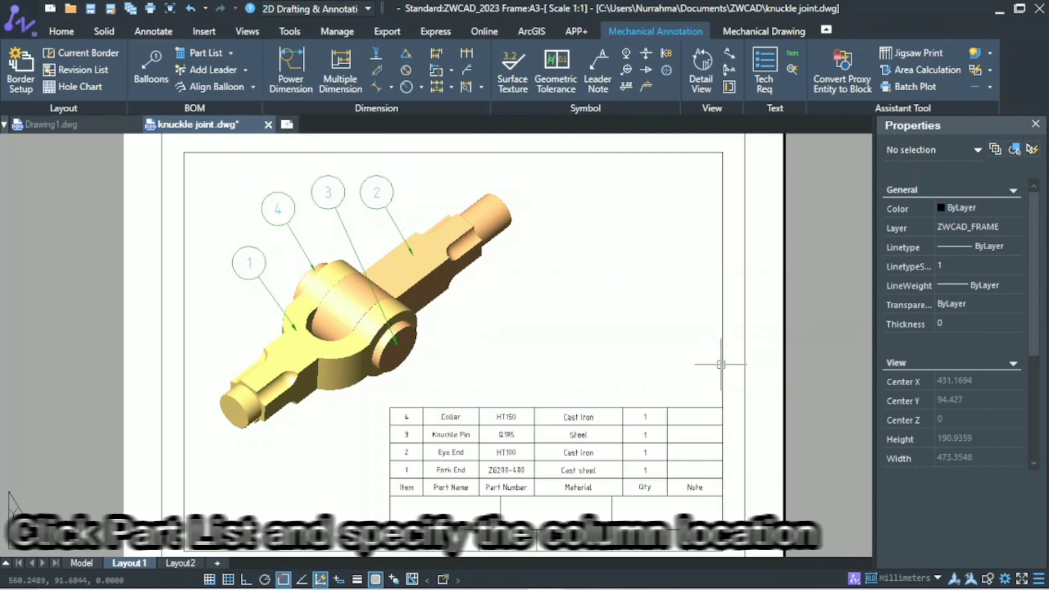